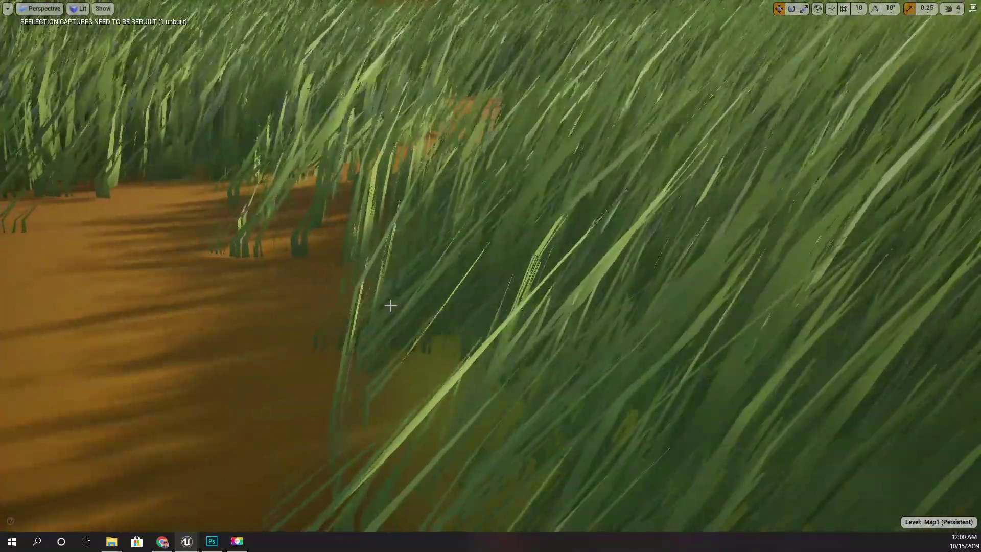
# Look around the forest valley, then load page 2 of the Patreon patrons list
pyautogui.moveTo(390, 306); pyautogui.dragTo(417, 313, button='right')
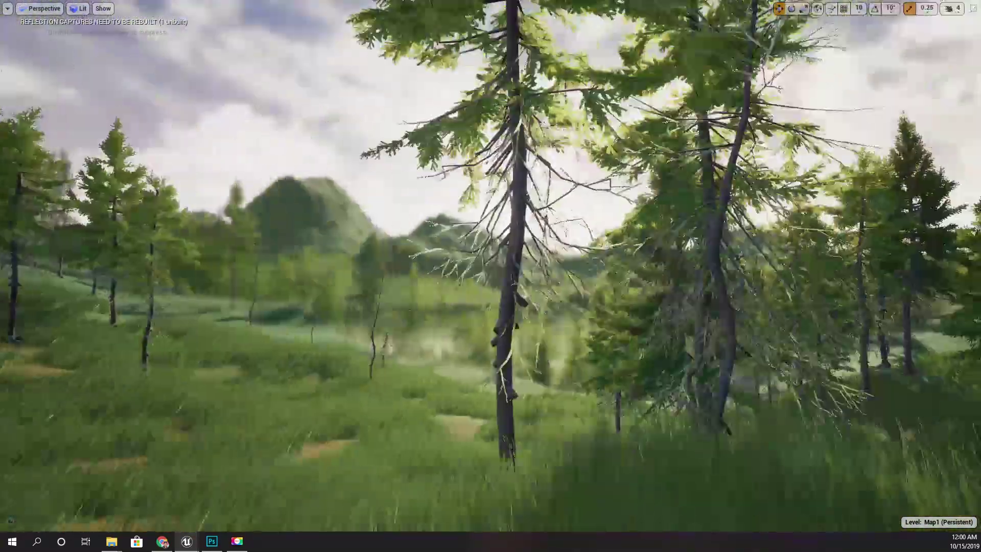
pyautogui.moveTo(448, 343); pyautogui.dragTo(448, 343, button='right')
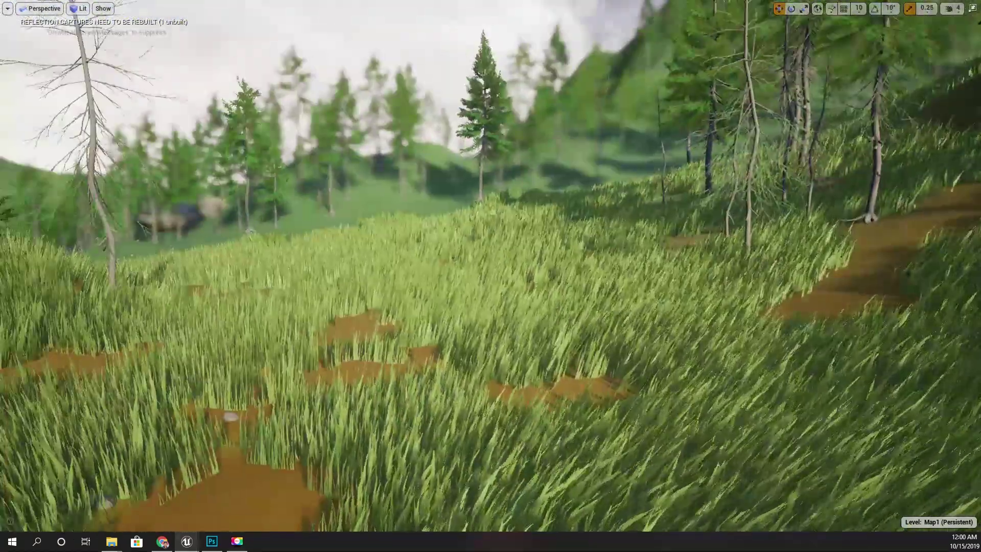
pyautogui.moveTo(448, 343)
pyautogui.mouseDown(button='right')
pyautogui.moveTo(470, 344)
pyautogui.moveTo(469, 334)
pyautogui.mouseUp(button='right')
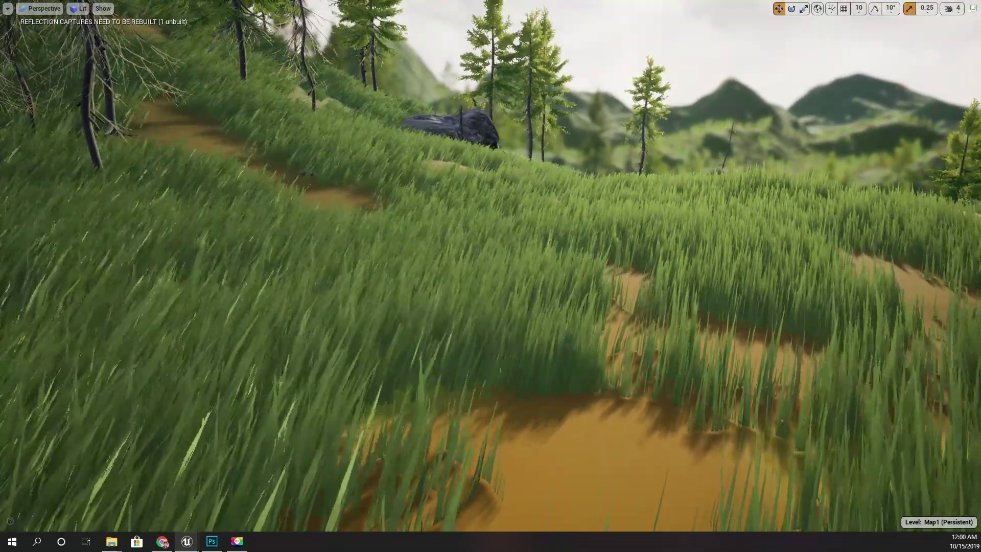
pyautogui.scroll(-1, 555, 268)
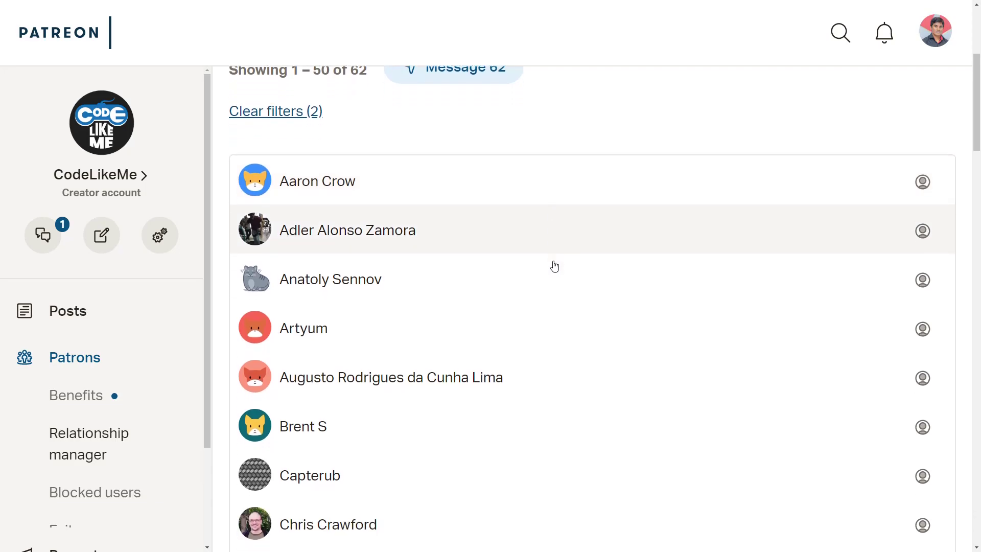
pyautogui.scroll(-1, 554, 267)
pyautogui.scroll(-2, 555, 266)
pyautogui.scroll(-1, 556, 267)
pyautogui.scroll(-2, 556, 268)
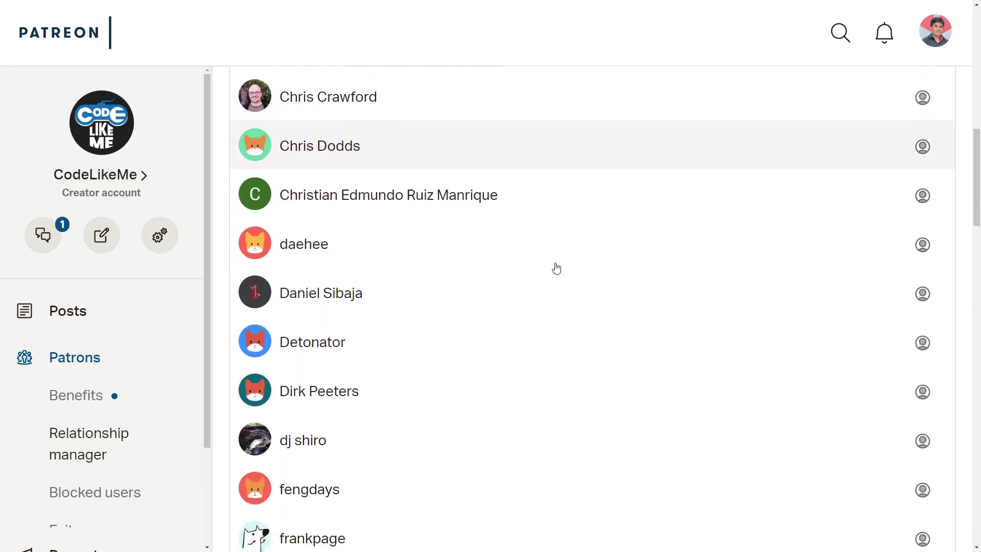
pyautogui.scroll(-2, 556, 267)
pyautogui.scroll(-1, 558, 269)
pyautogui.scroll(-2, 558, 269)
pyautogui.scroll(-3, 558, 269)
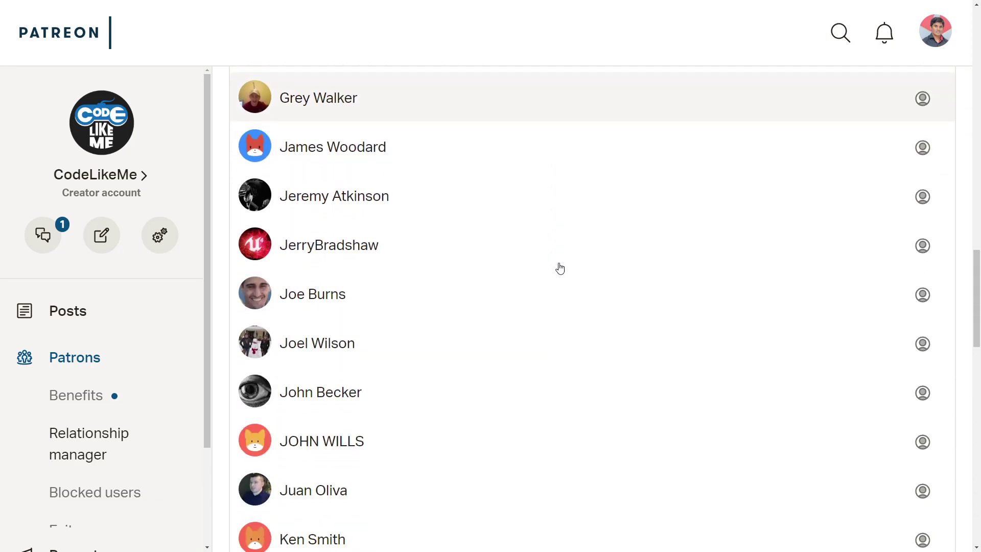
pyautogui.scroll(-3, 561, 268)
pyautogui.scroll(-3, 560, 268)
pyautogui.scroll(-3, 560, 269)
pyautogui.scroll(-3, 558, 270)
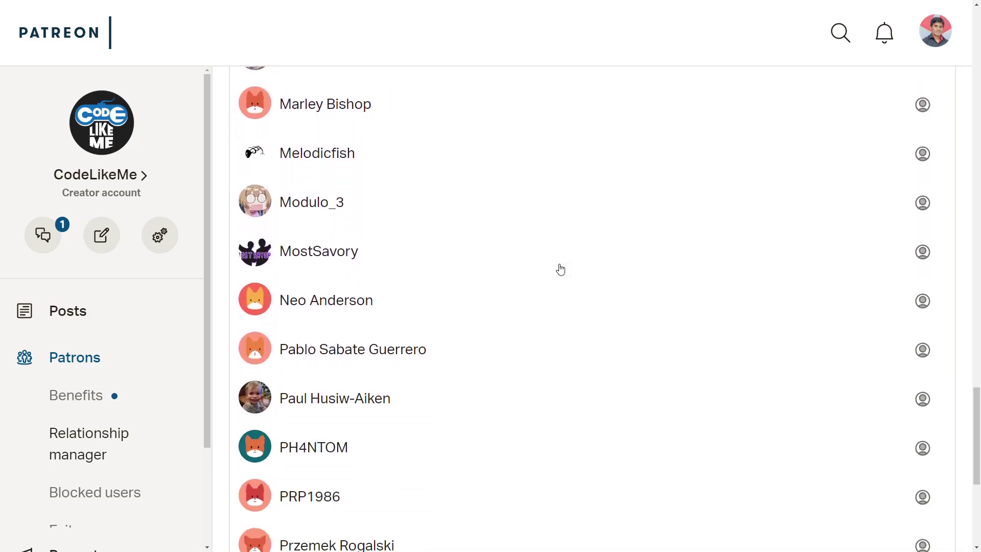
pyautogui.scroll(-3, 558, 269)
pyautogui.scroll(-2, 558, 269)
pyautogui.click(614, 478)
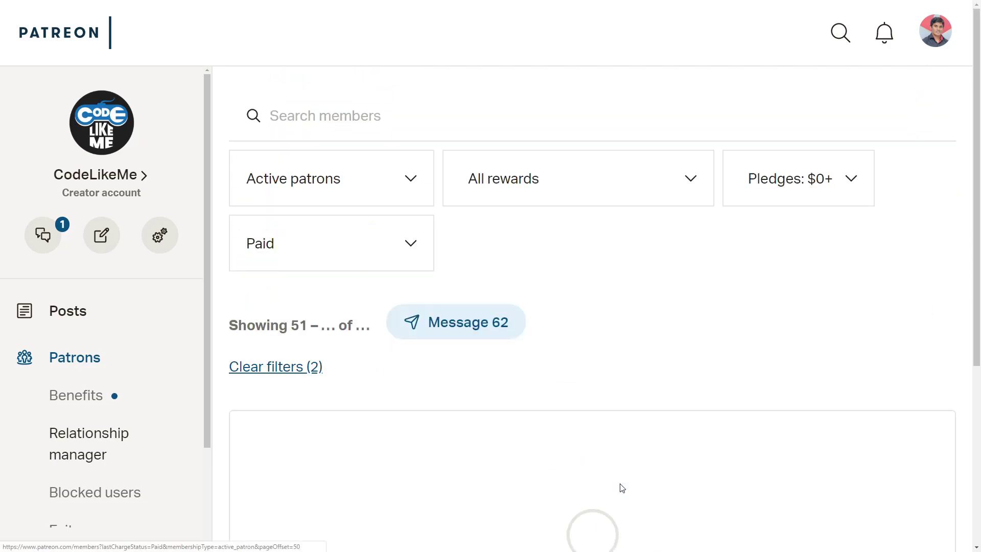
pyautogui.scroll(-2, 578, 380)
pyautogui.scroll(-2, 578, 381)
pyautogui.scroll(-2, 579, 379)
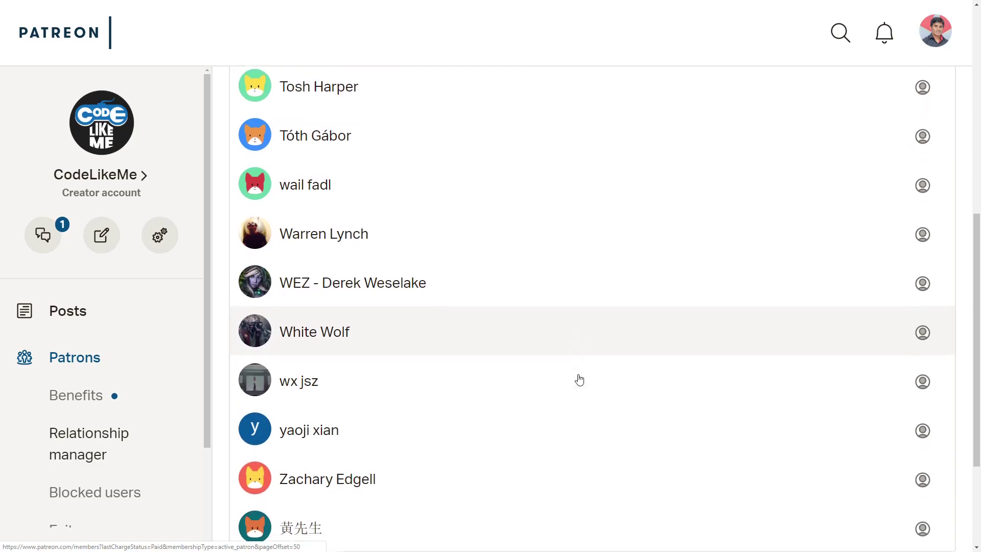
pyautogui.scroll(-2, 580, 378)
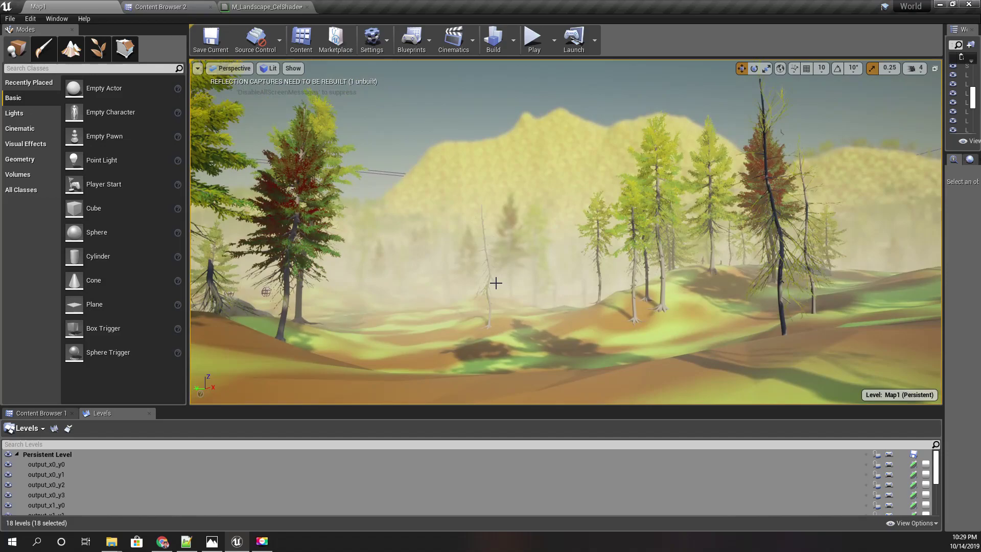
pyautogui.press('F11')
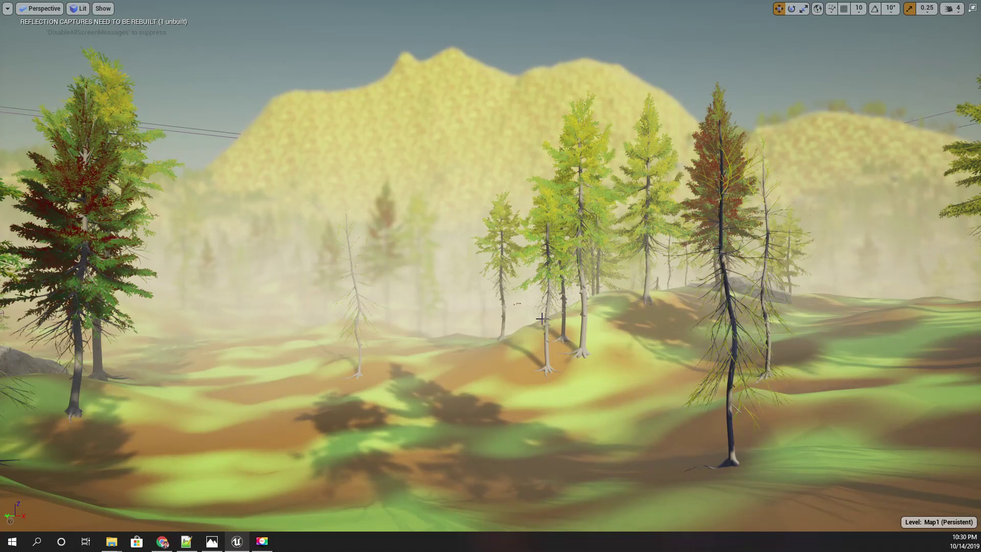
pyautogui.moveTo(541, 318); pyautogui.dragTo(542, 318, button='right')
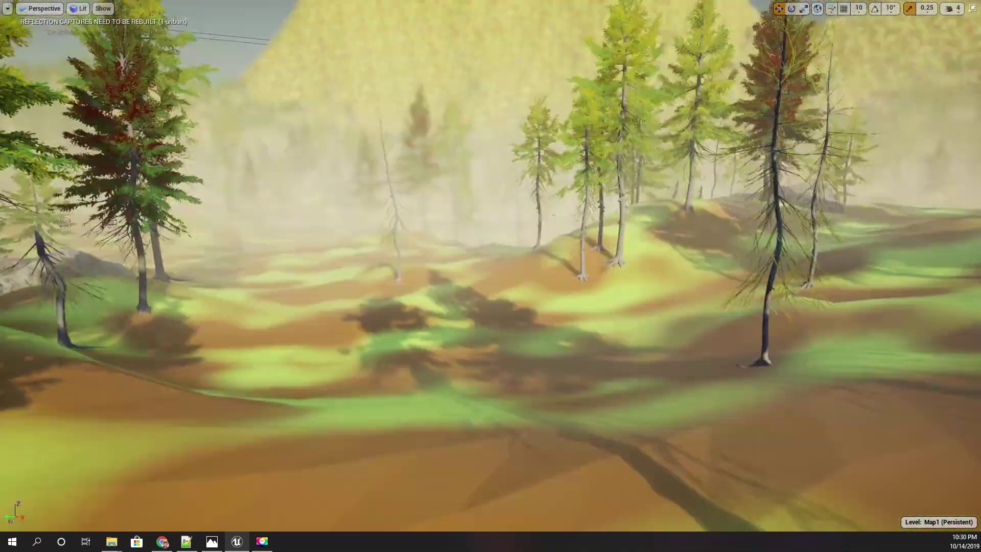
pyautogui.moveTo(534, 347)
pyautogui.mouseDown(button='right')
pyautogui.moveTo(518, 338)
pyautogui.moveTo(532, 334)
pyautogui.mouseUp(button='right')
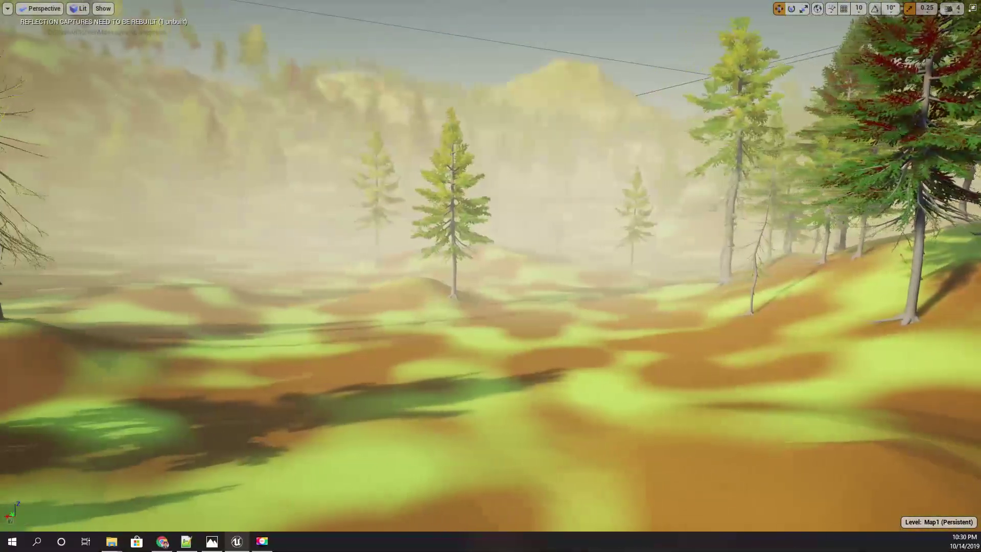
pyautogui.press('F11')
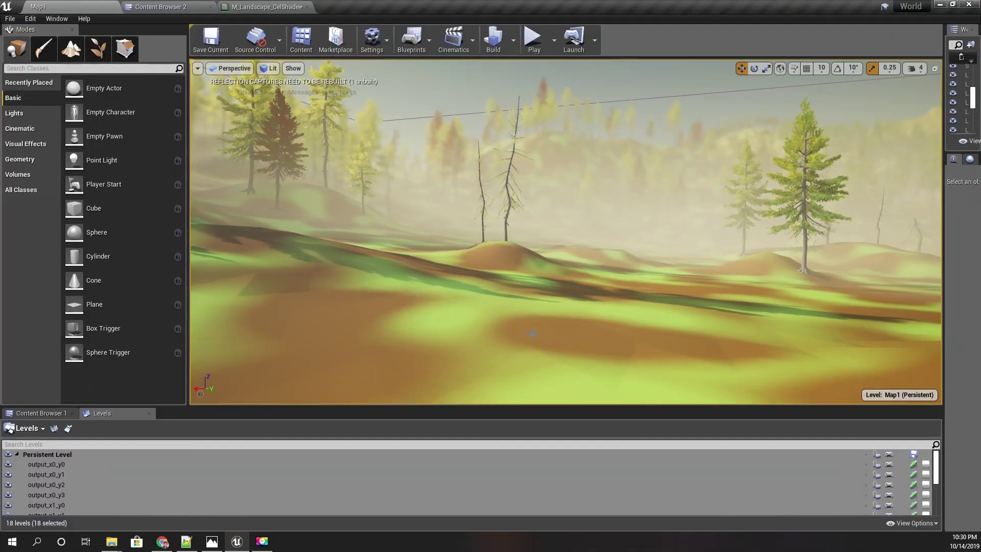
pyautogui.moveTo(535, 333); pyautogui.dragTo(524, 268, button='right')
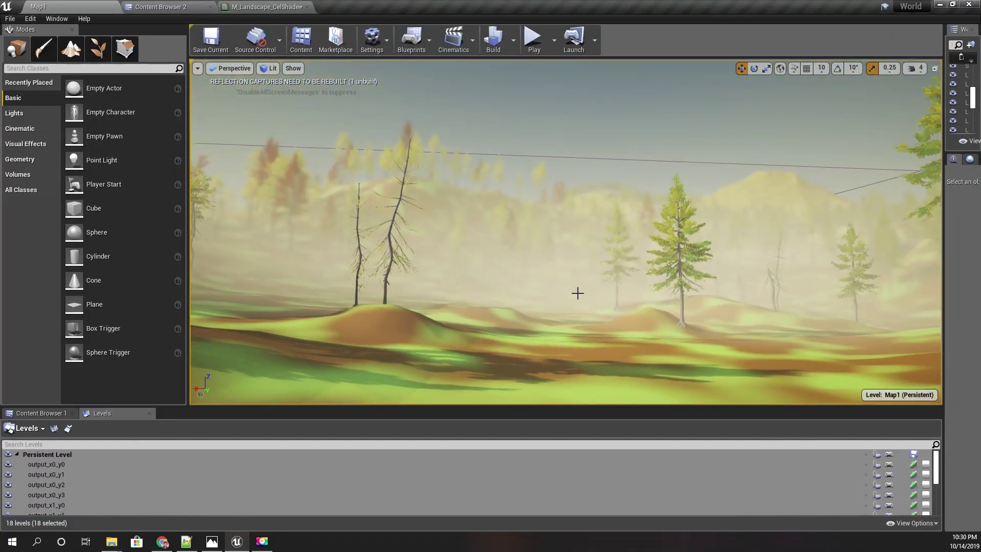
pyautogui.scroll(2, 603, 303)
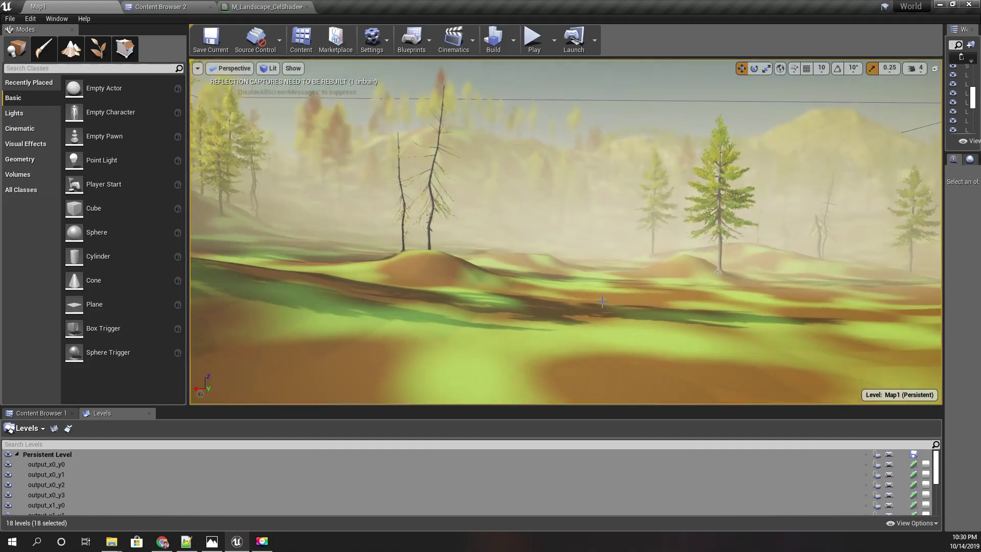
# Bring up the M_Landscape_CelShader graph and move the colour and texture nodes up and left
pyautogui.click(269, 6)
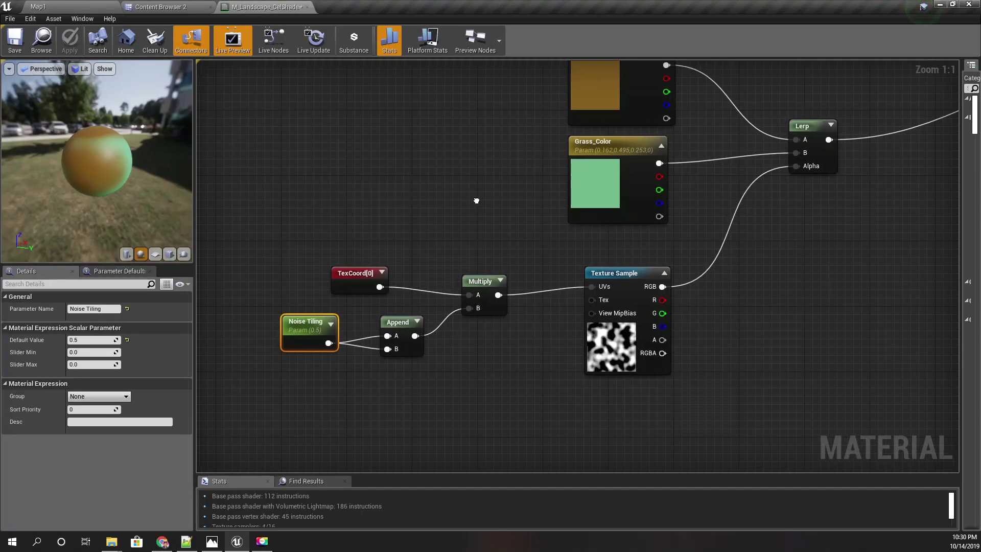
pyautogui.moveTo(477, 202)
pyautogui.mouseDown(button='right')
pyautogui.moveTo(404, 353)
pyautogui.moveTo(322, 258)
pyautogui.moveTo(313, 183)
pyautogui.mouseUp(button='right')
pyautogui.scroll(-2, 314, 183)
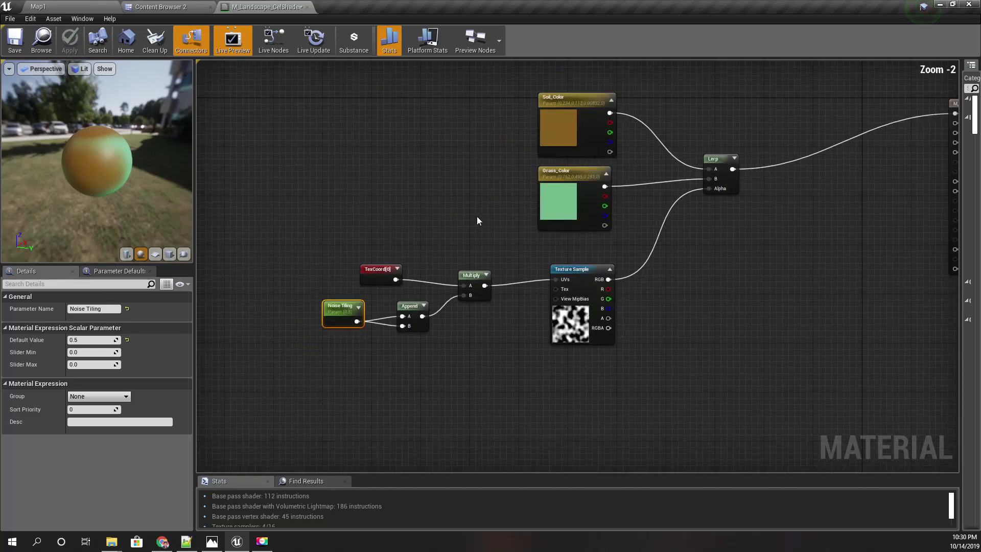
pyautogui.moveTo(348, 135)
pyautogui.mouseDown()
pyautogui.moveTo(650, 348)
pyautogui.moveTo(714, 341)
pyautogui.mouseUp()
pyautogui.moveTo(715, 162); pyautogui.dragTo(605, 107)
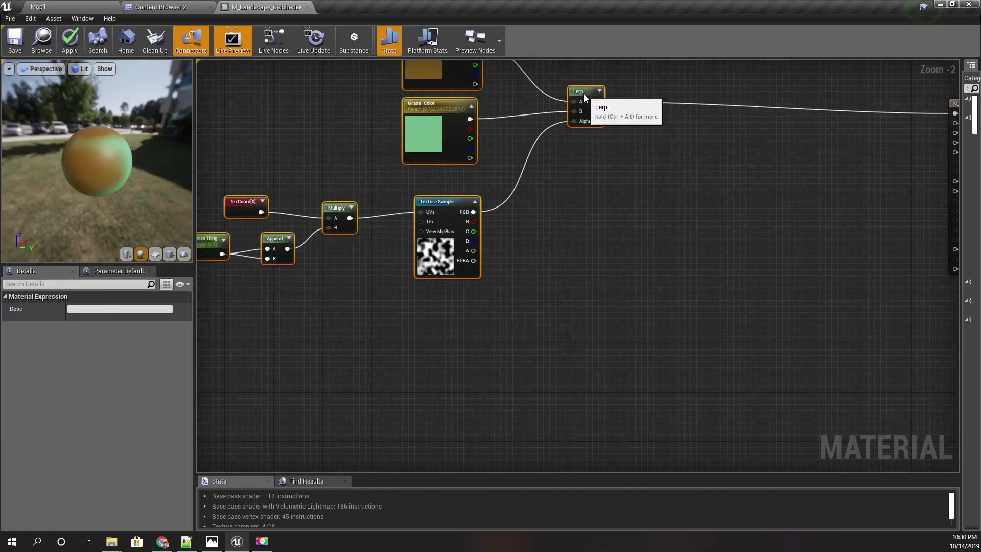
pyautogui.moveTo(584, 95); pyautogui.dragTo(648, 265, button='right')
pyautogui.click(542, 205)
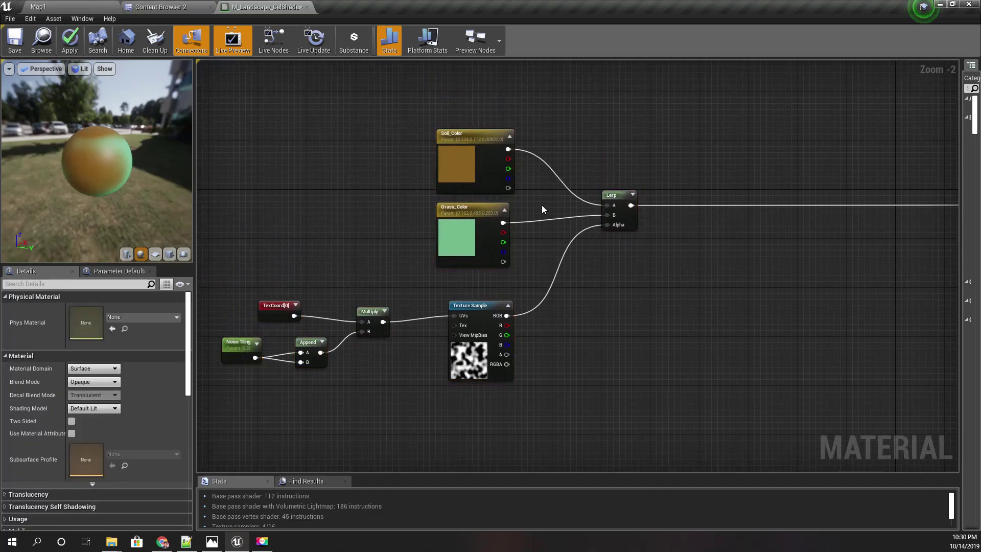
# Duplicate the Soil_Color parameter node and place the copy below the Lerp
pyautogui.click(464, 139)
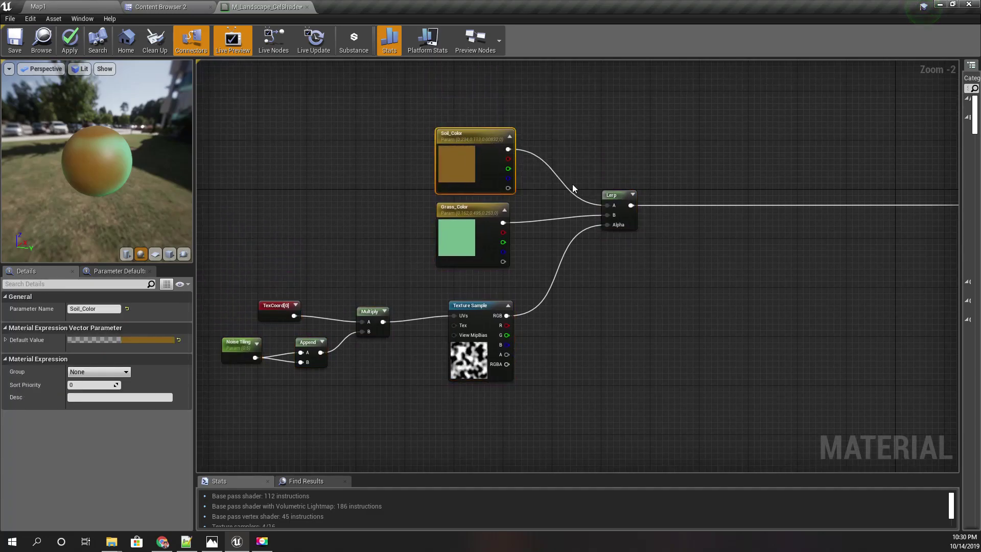
pyautogui.hotkey('ctrl', 'c')
pyautogui.hotkey('ctrl', 'v')
pyautogui.moveTo(602, 223); pyautogui.dragTo(631, 341)
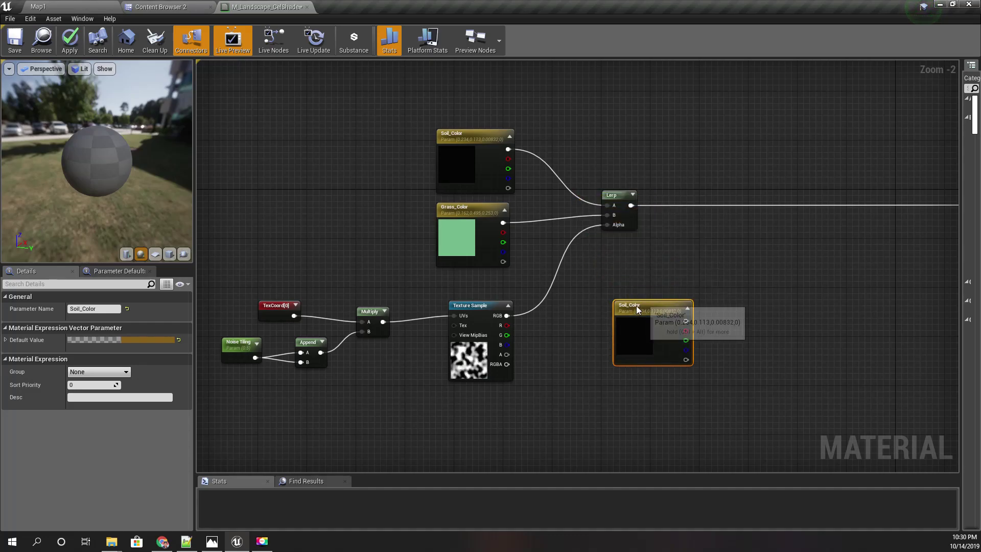
# Rename the copied colour parameter to Distant_Color and open its Color Picker
pyautogui.click(85, 308)
pyautogui.write('Distant')
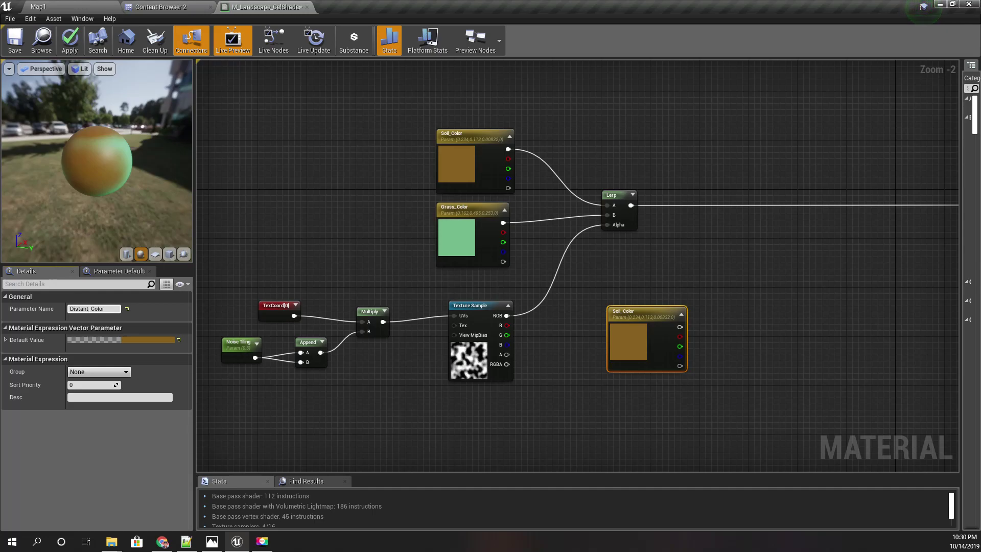
pyautogui.doubleClick(630, 348)
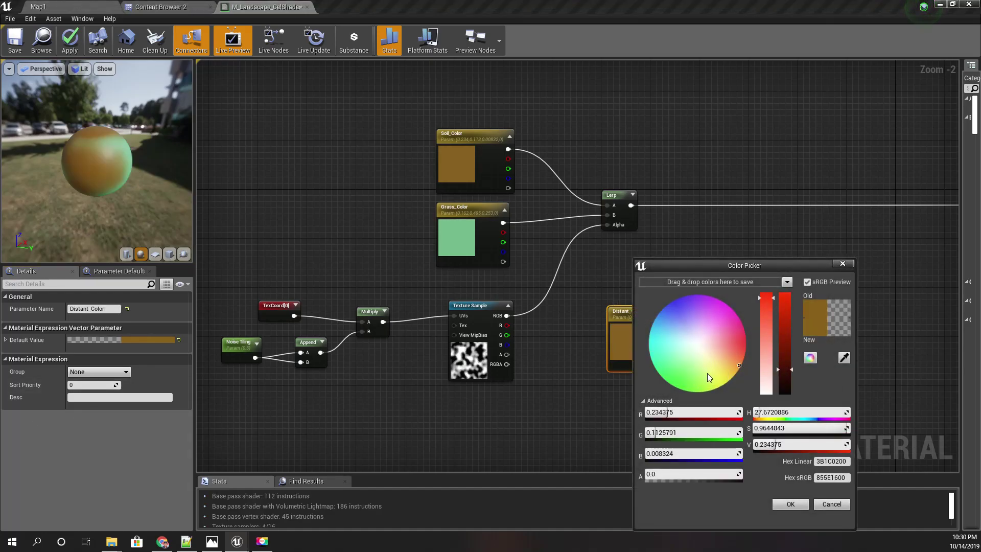
# Give Distant_Color a darkened, low-saturation yellow-green default colour and confirm it
pyautogui.click(661, 353)
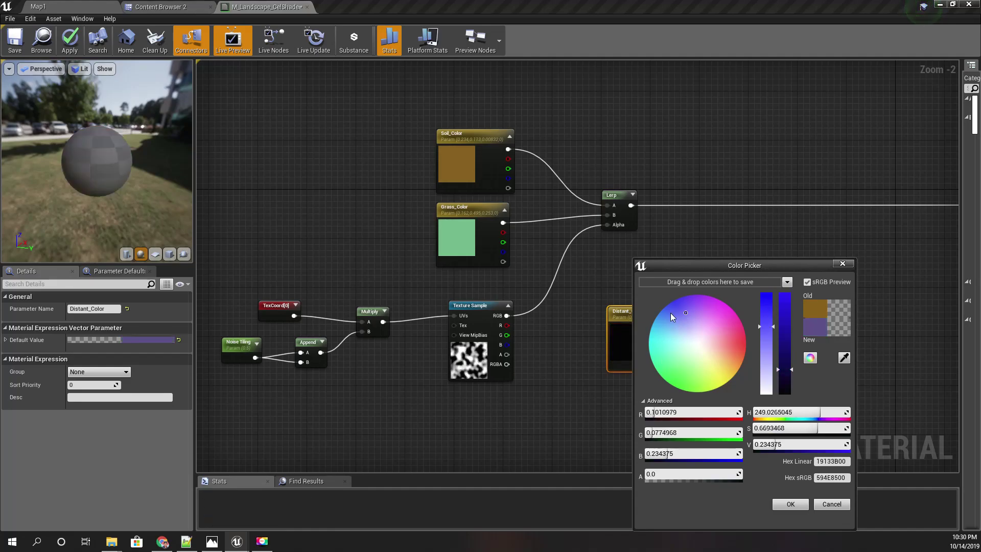
pyautogui.click(691, 367)
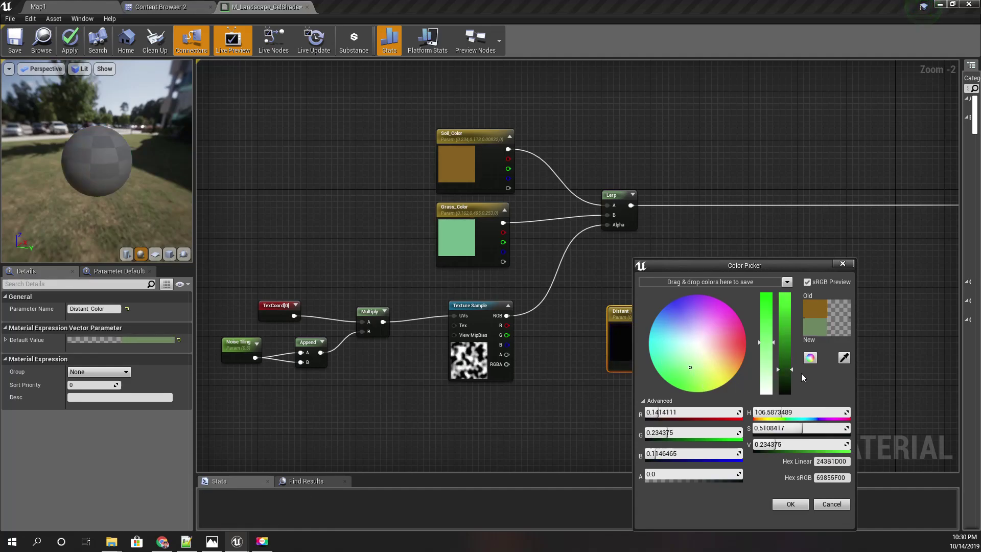
pyautogui.moveTo(791, 372); pyautogui.dragTo(789, 379)
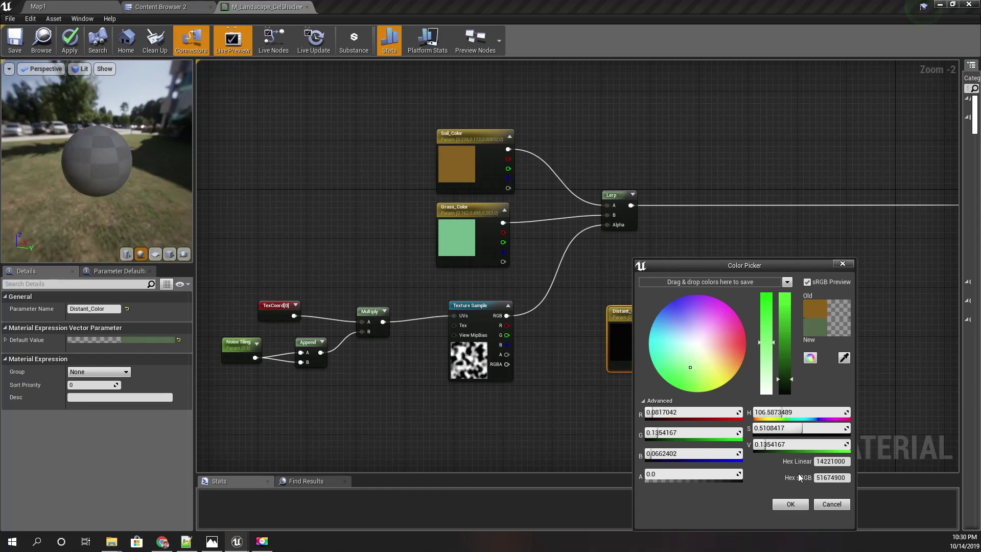
pyautogui.moveTo(771, 350); pyautogui.dragTo(770, 348)
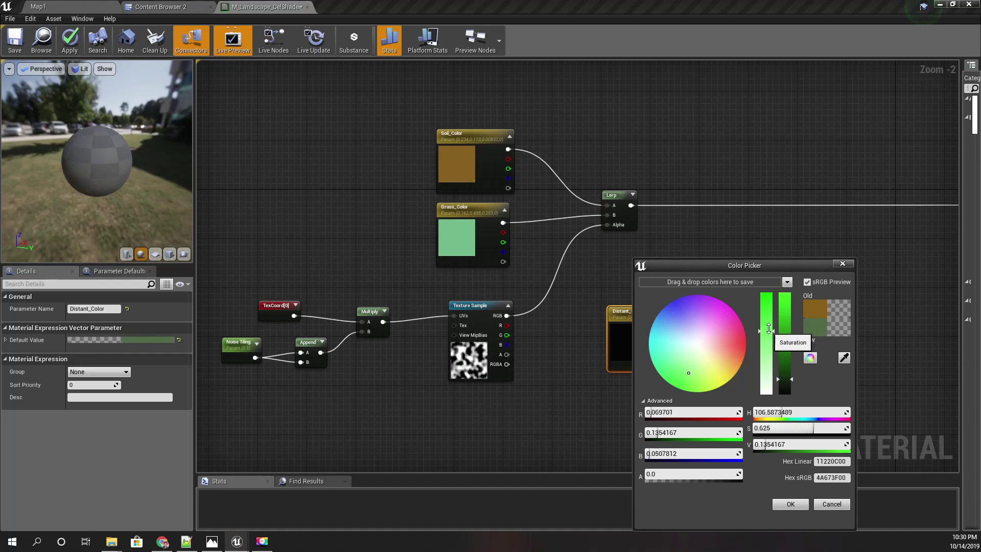
pyautogui.moveTo(769, 349); pyautogui.dragTo(766, 338)
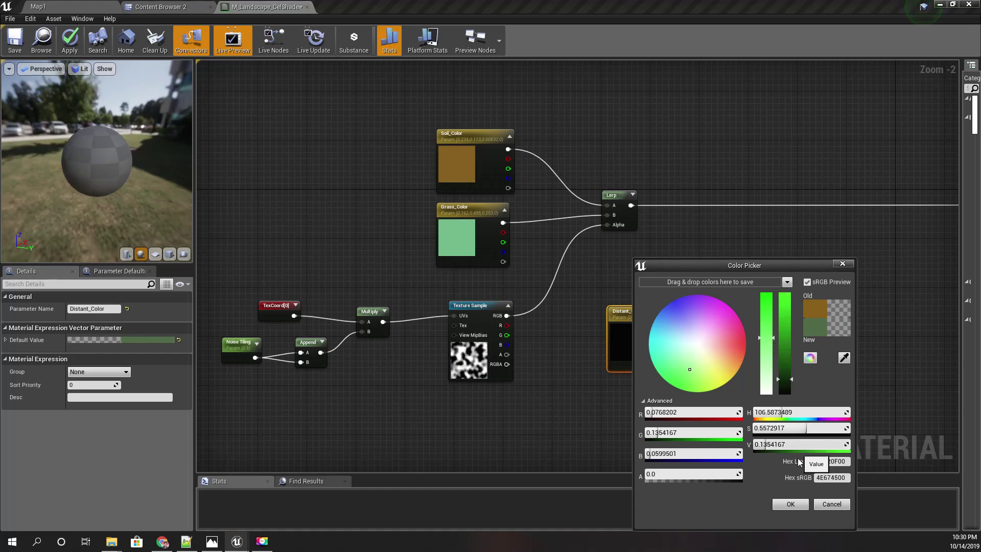
pyautogui.click(790, 504)
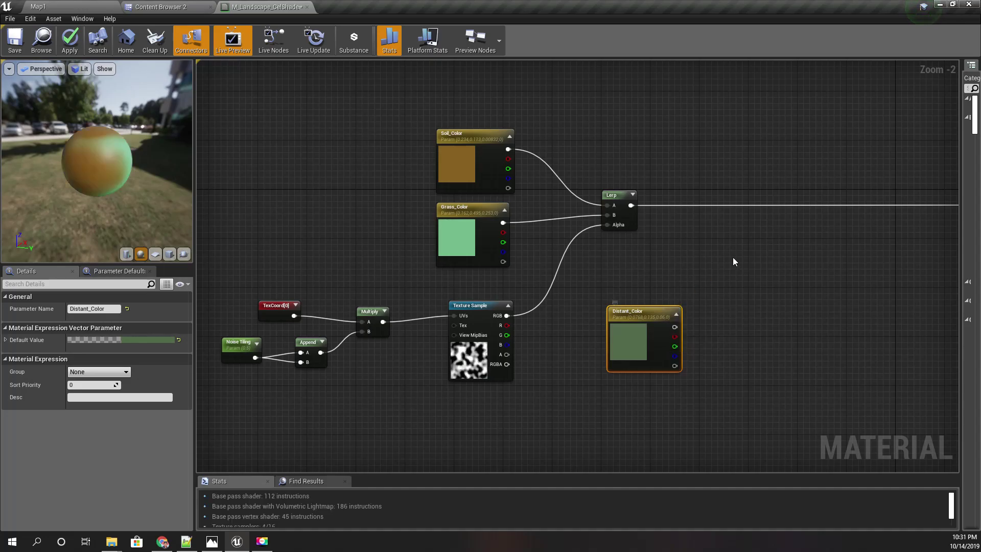
# Add a LinearInterpolate node from the first Lerp's output onto the Base Color wire
pyautogui.moveTo(680, 292); pyautogui.dragTo(579, 335, button='right')
pyautogui.moveTo(580, 356); pyautogui.dragTo(610, 166)
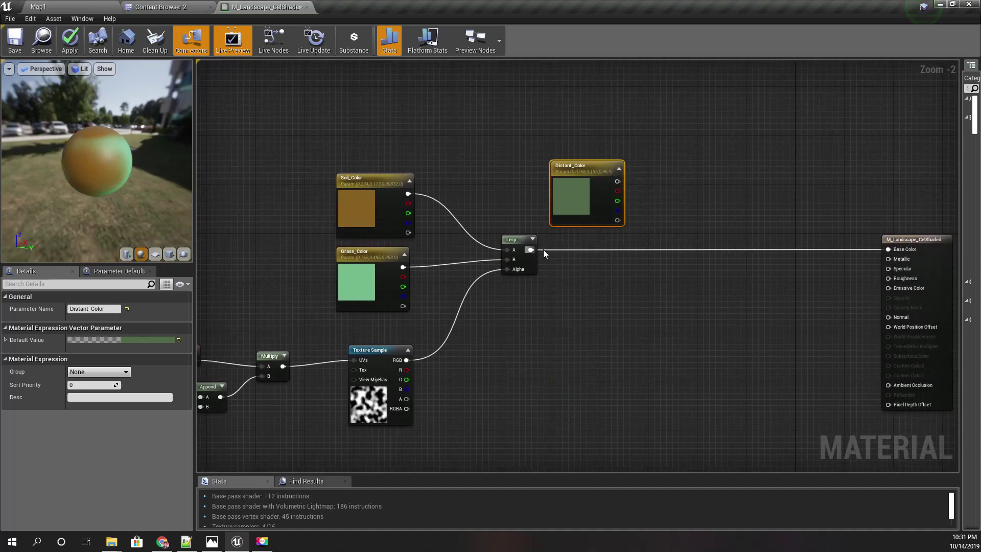
pyautogui.moveTo(535, 248); pyautogui.dragTo(664, 251)
pyautogui.write('le')
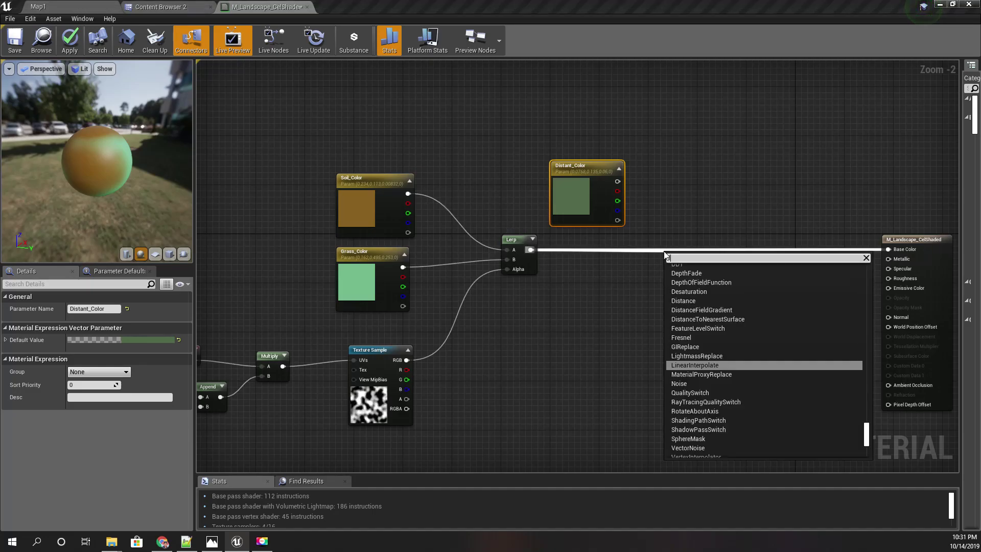
pyautogui.write('rp')
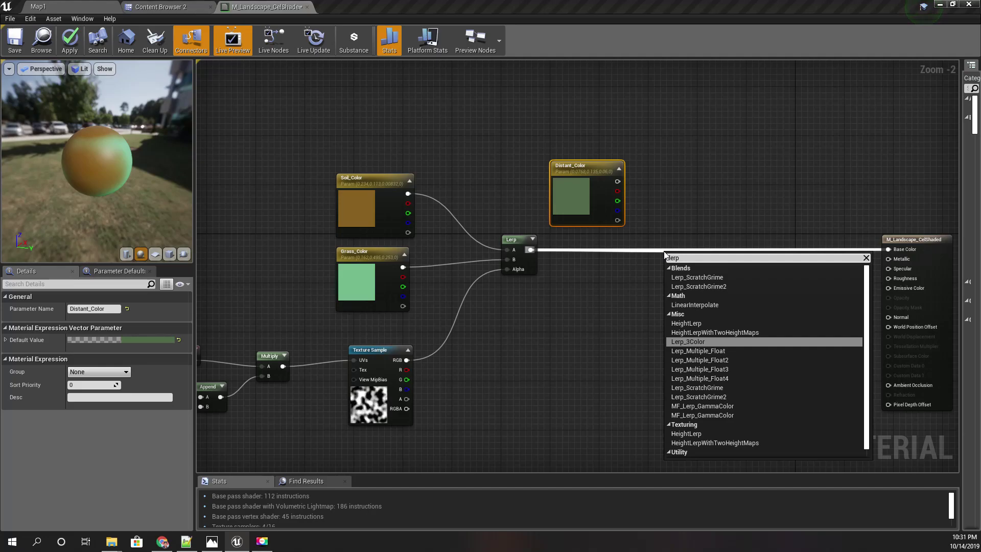
pyautogui.press('Up')
pyautogui.press('Up')
pyautogui.press('Up')
pyautogui.press('Up')
pyautogui.press('Down')
pyautogui.press('Return')
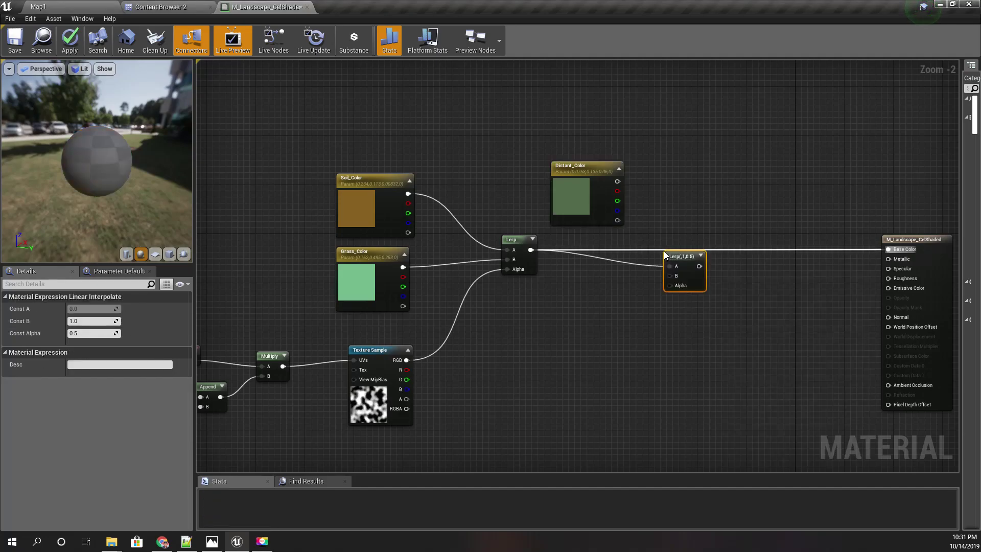
pyautogui.moveTo(680, 259); pyautogui.dragTo(701, 245)
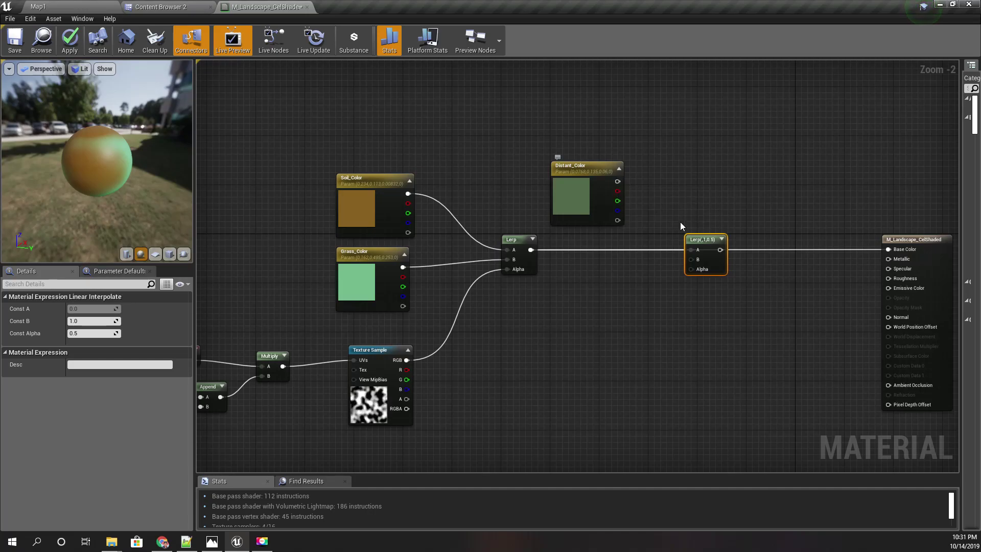
pyautogui.moveTo(712, 241)
pyautogui.mouseDown()
pyautogui.moveTo(725, 222)
pyautogui.moveTo(551, 250)
pyautogui.moveTo(680, 306)
pyautogui.mouseUp()
# Wire Distant_Color into the new Lerp's B input and its result into Base Color
pyautogui.moveTo(583, 170)
pyautogui.mouseDown()
pyautogui.moveTo(636, 298)
pyautogui.moveTo(631, 287)
pyautogui.mouseUp()
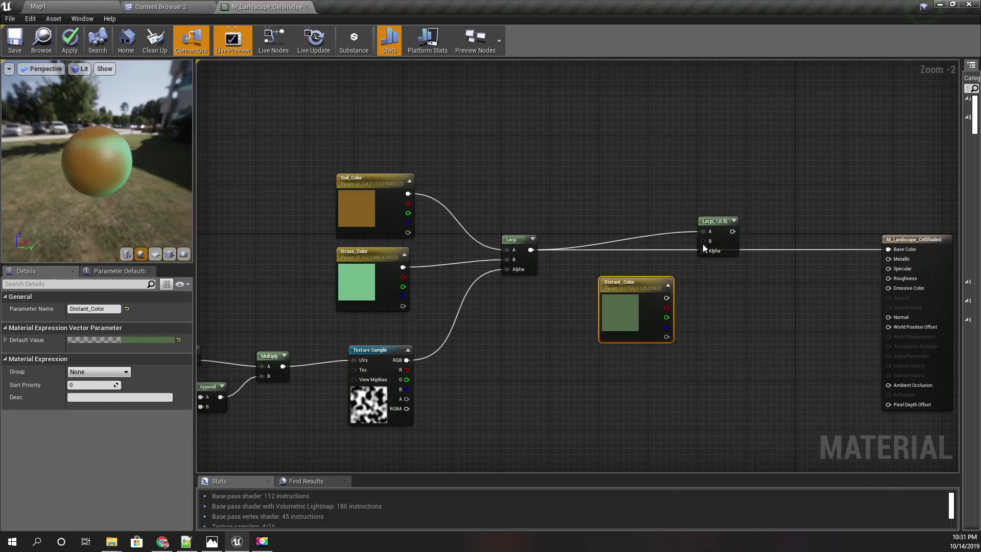
pyautogui.moveTo(712, 239)
pyautogui.mouseDown()
pyautogui.moveTo(718, 264)
pyautogui.moveTo(666, 297)
pyautogui.mouseUp()
pyautogui.moveTo(731, 339); pyautogui.dragTo(673, 326, button='right')
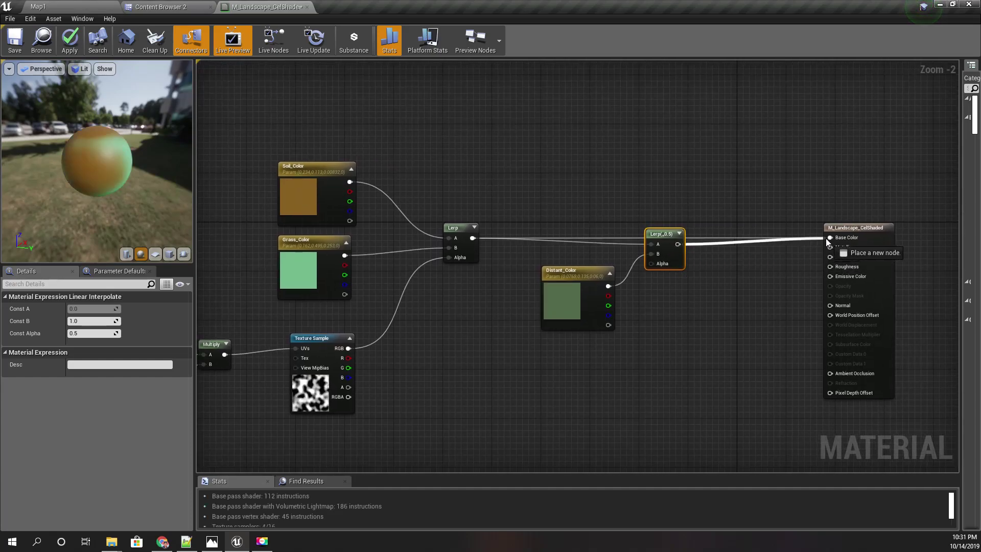
pyautogui.moveTo(678, 244); pyautogui.dragTo(830, 237)
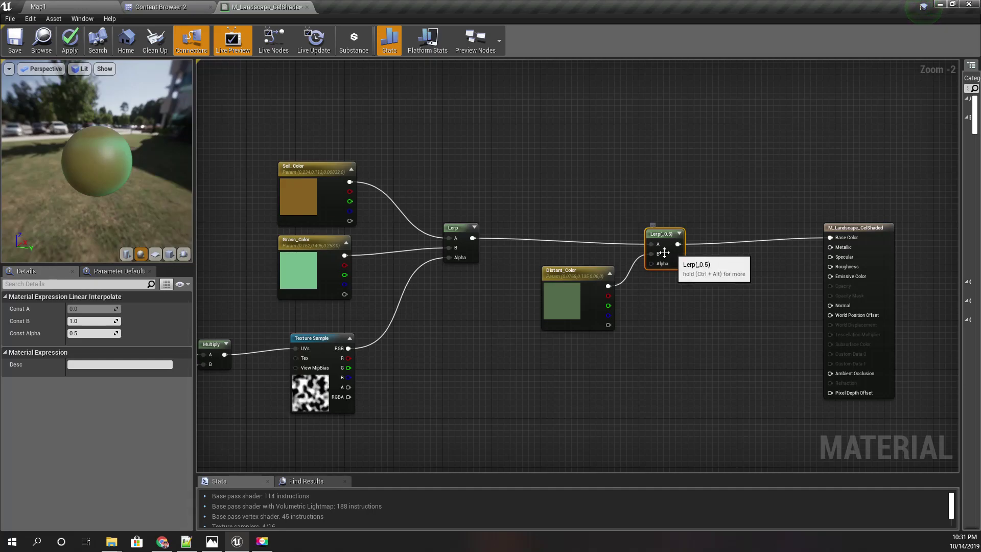
# Set the second Lerp's Const Alpha to 0, then 1, showing solid Distant_Color
pyautogui.moveTo(103, 173)
pyautogui.mouseDown()
pyautogui.moveTo(134, 172)
pyautogui.moveTo(73, 224)
pyautogui.mouseUp()
pyautogui.click(83, 334)
pyautogui.write('0')
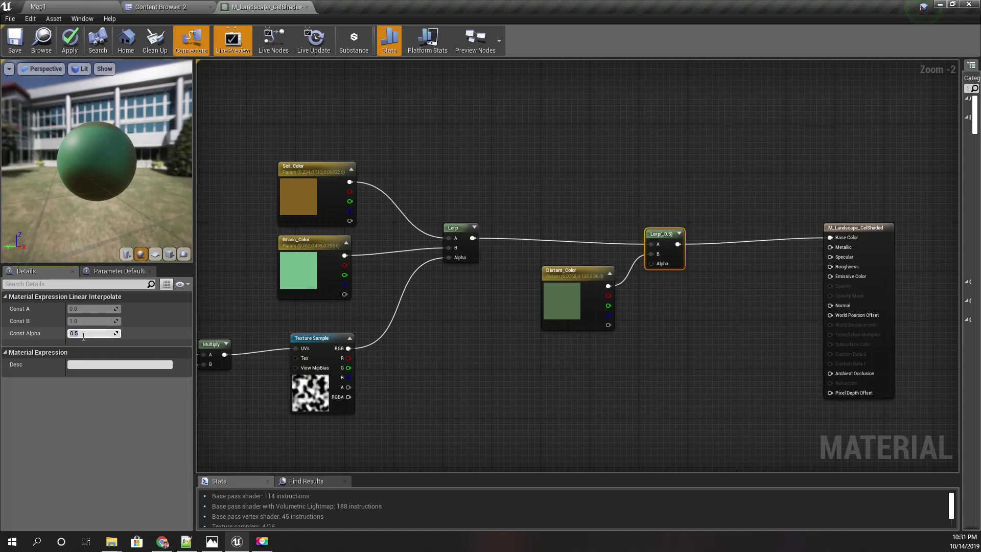
pyautogui.press('Return')
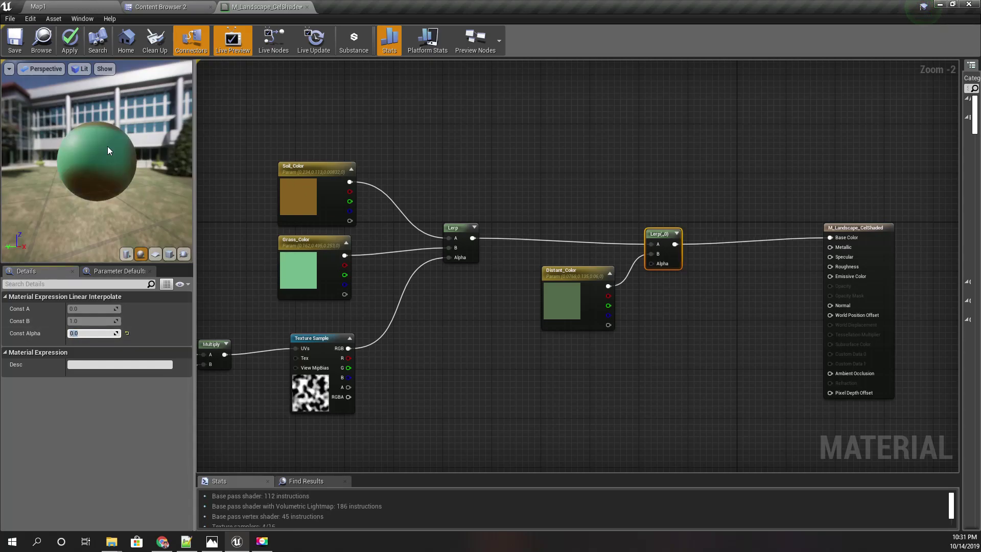
pyautogui.moveTo(108, 146); pyautogui.dragTo(50, 170)
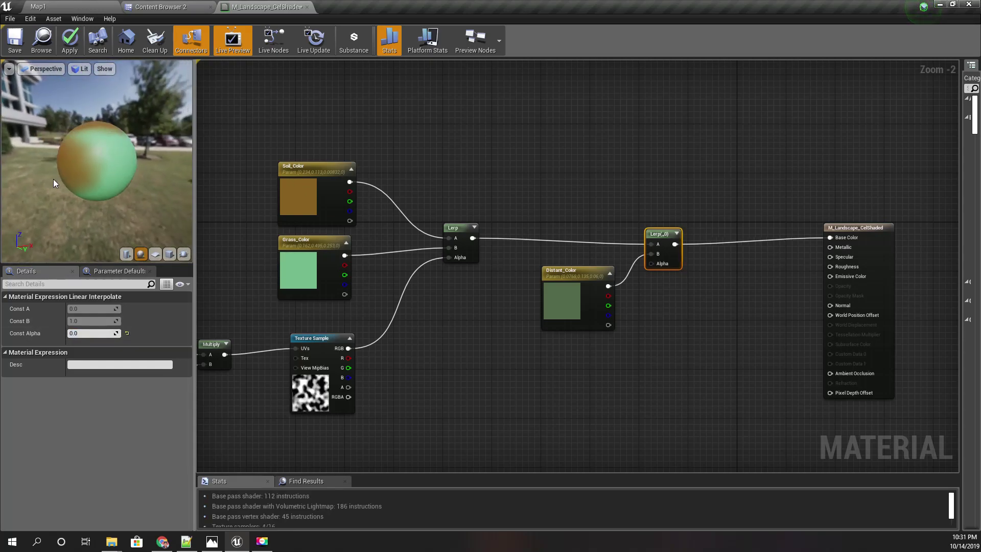
pyautogui.click(90, 334)
pyautogui.write('1')
pyautogui.press('Return')
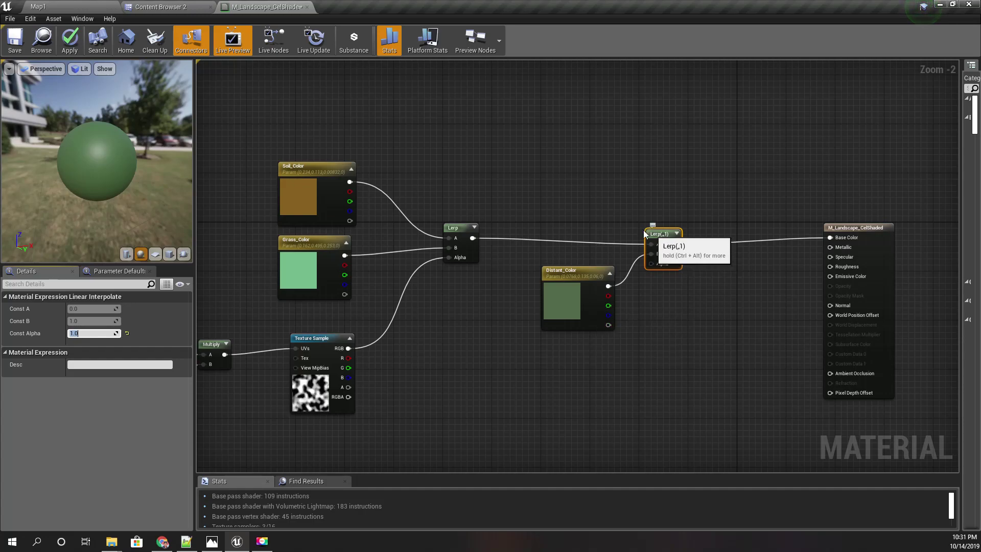
pyautogui.moveTo(666, 262); pyautogui.dragTo(634, 369)
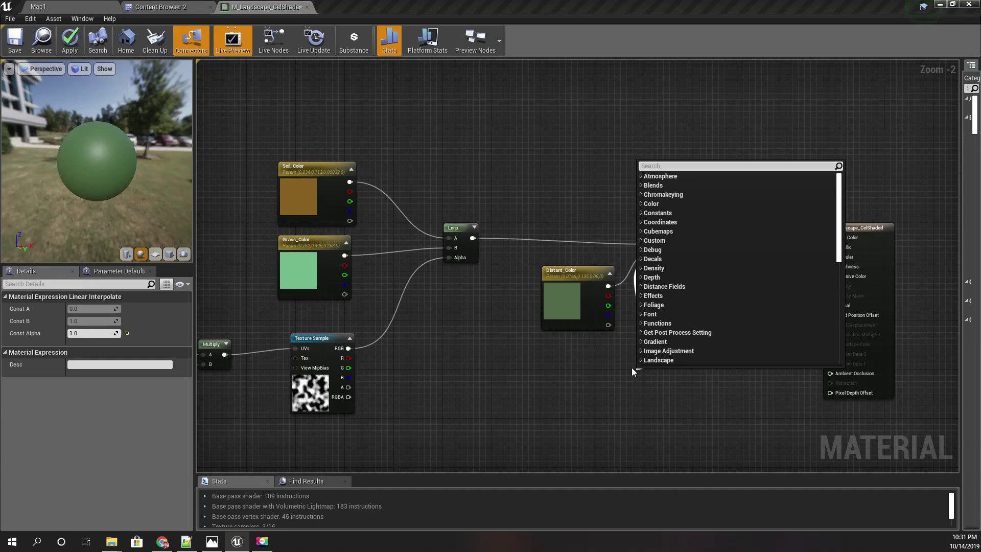
# Add a PixelDepth node under Distant_Color, shifting Distant_Color left to make room
pyautogui.click(585, 363)
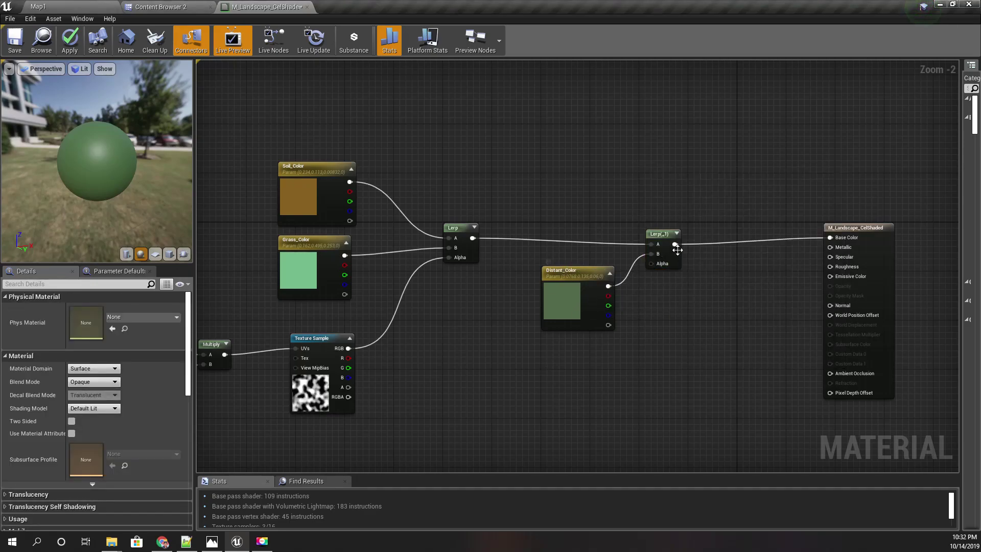
pyautogui.click(569, 279)
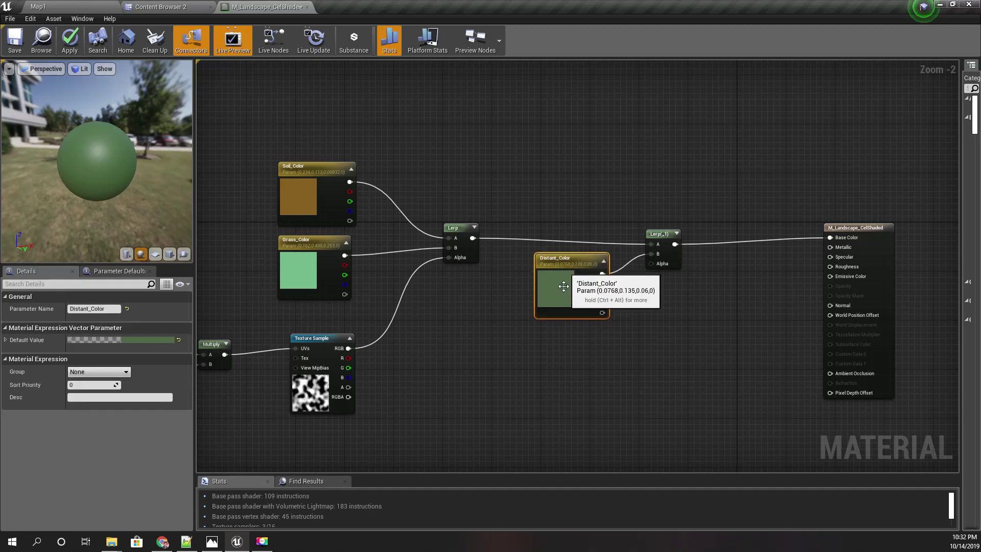
pyautogui.rightClick(487, 376)
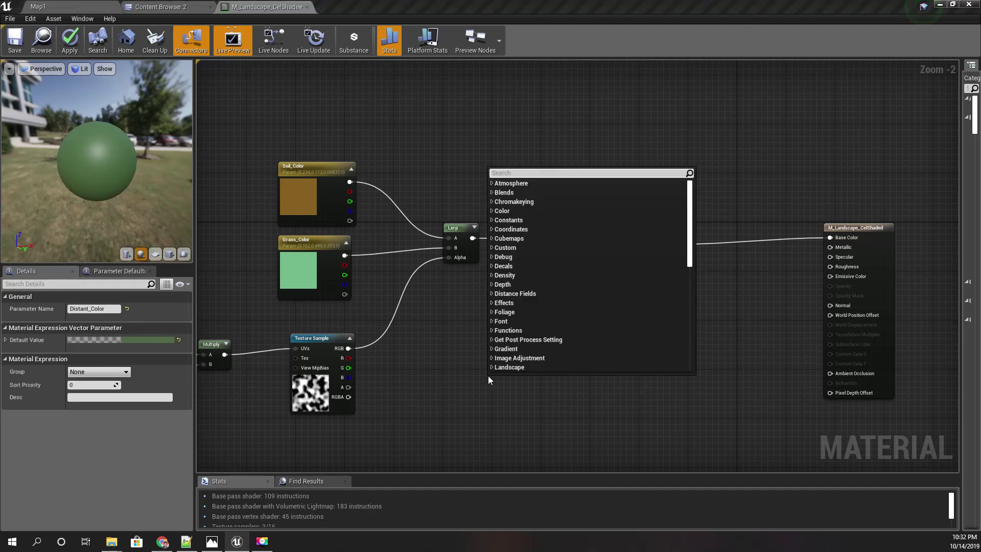
pyautogui.write('pixel')
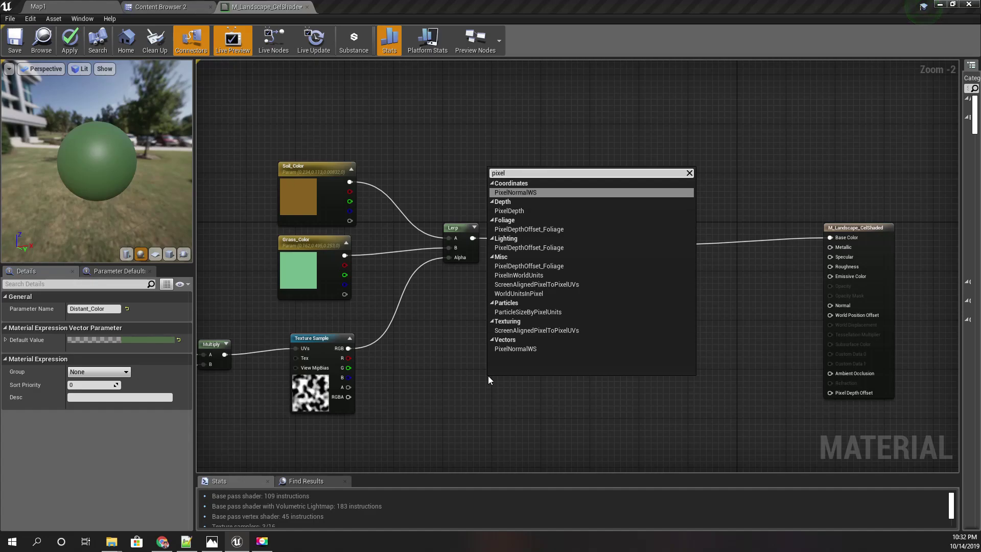
pyautogui.press('Down')
pyautogui.press('Return')
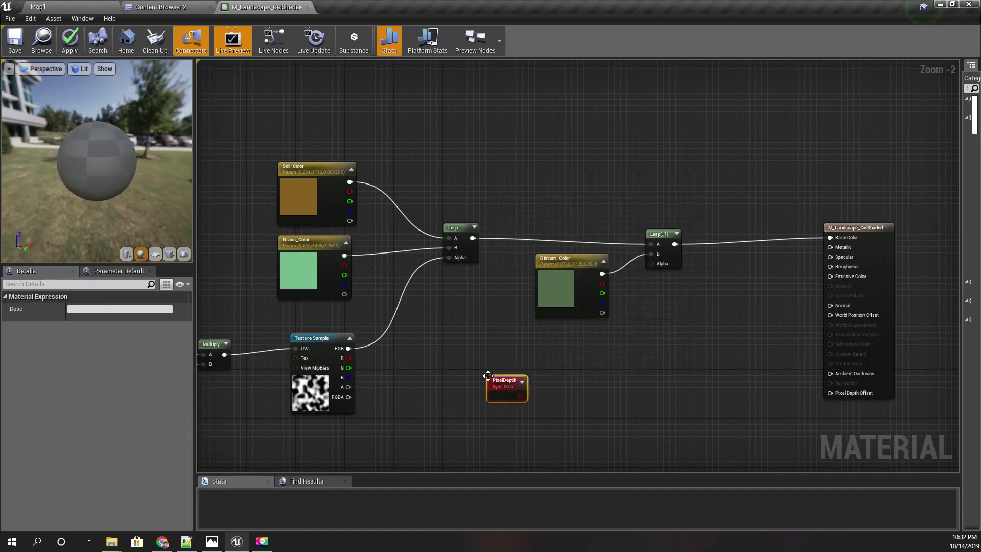
pyautogui.moveTo(507, 389); pyautogui.dragTo(536, 376)
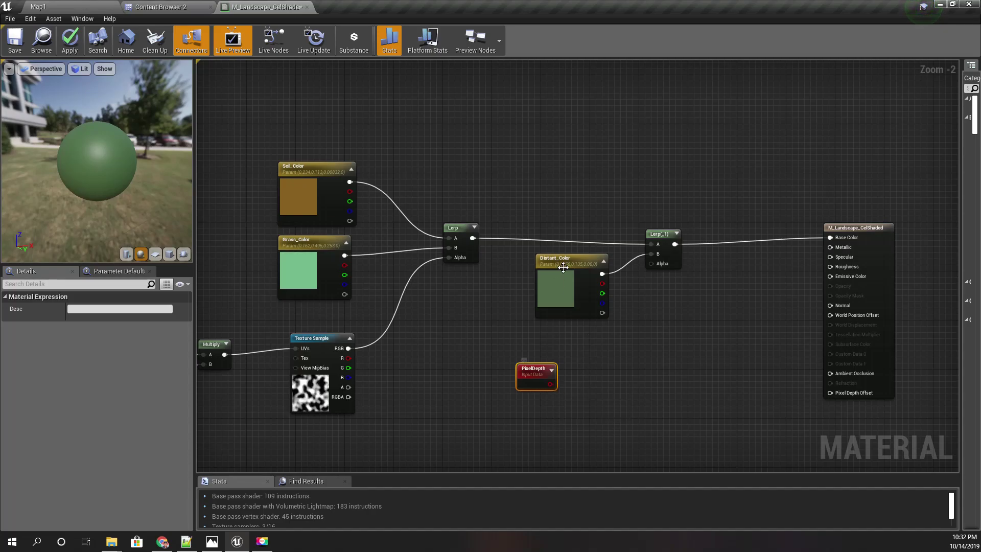
pyautogui.moveTo(565, 271); pyautogui.dragTo(531, 277)
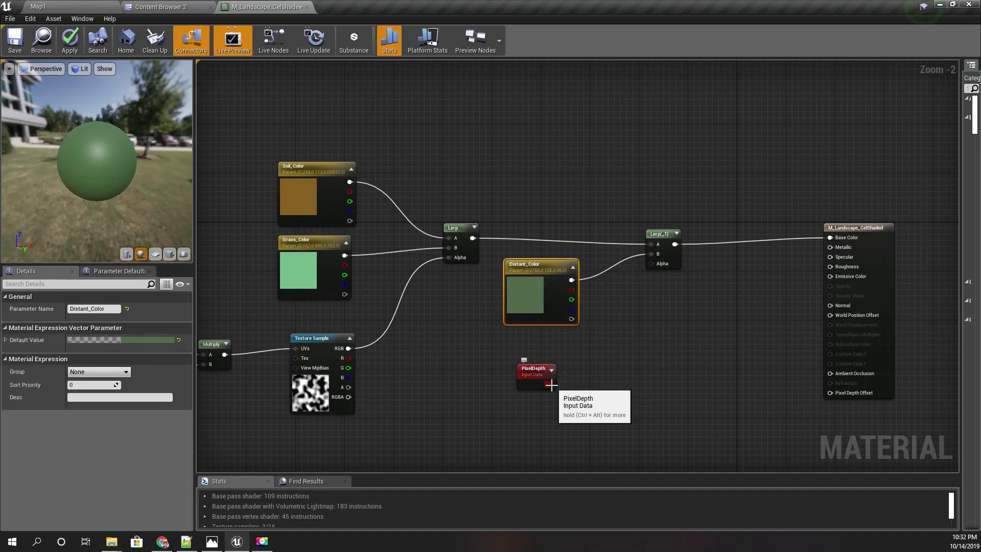
pyautogui.moveTo(550, 383)
pyautogui.mouseDown()
pyautogui.moveTo(666, 265)
pyautogui.moveTo(614, 358)
pyautogui.mouseUp()
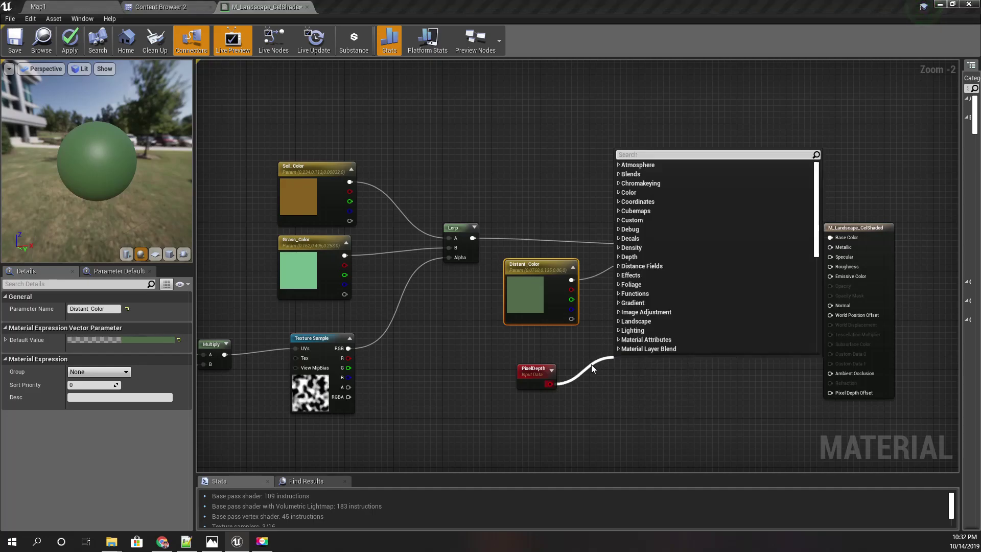
# Add a Divide node fed by the PixelDepth output
pyautogui.click(481, 378)
pyautogui.moveTo(541, 375)
pyautogui.mouseDown()
pyautogui.moveTo(527, 375)
pyautogui.moveTo(613, 372)
pyautogui.mouseUp()
pyautogui.write('/')
pyautogui.press('Return')
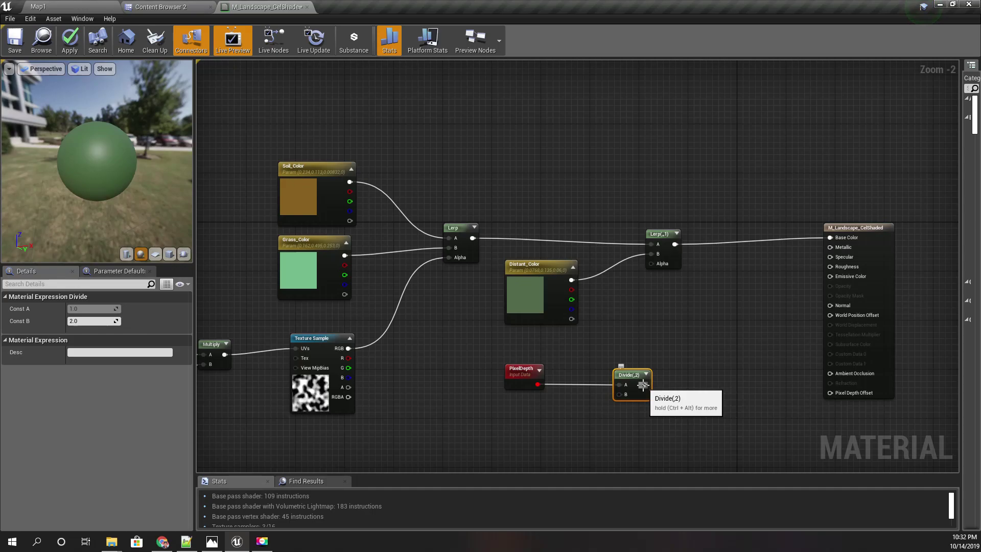
# Set the Divide's Const B to 100 and wire its result into the second Lerp's Alpha
pyautogui.click(92, 321)
pyautogui.write('100')
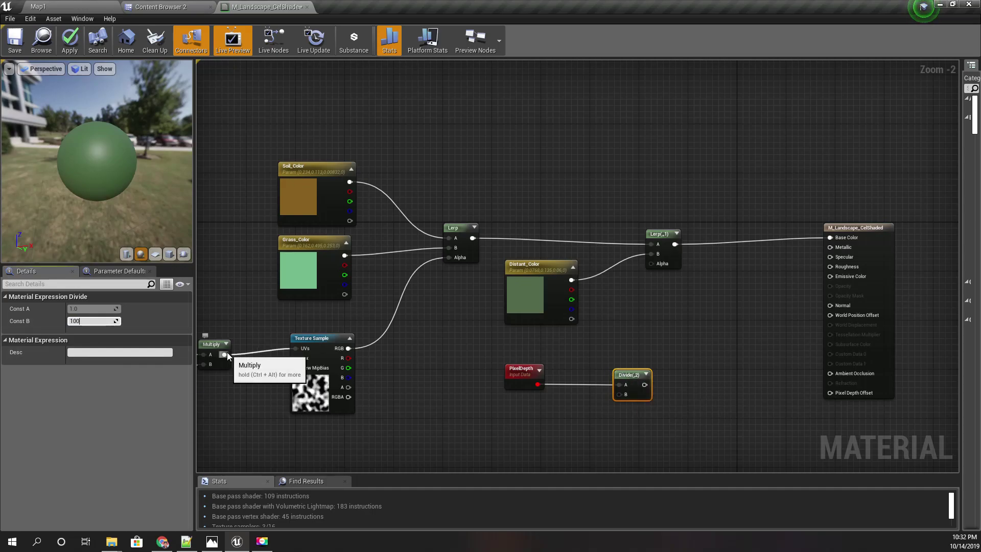
pyautogui.press('Return')
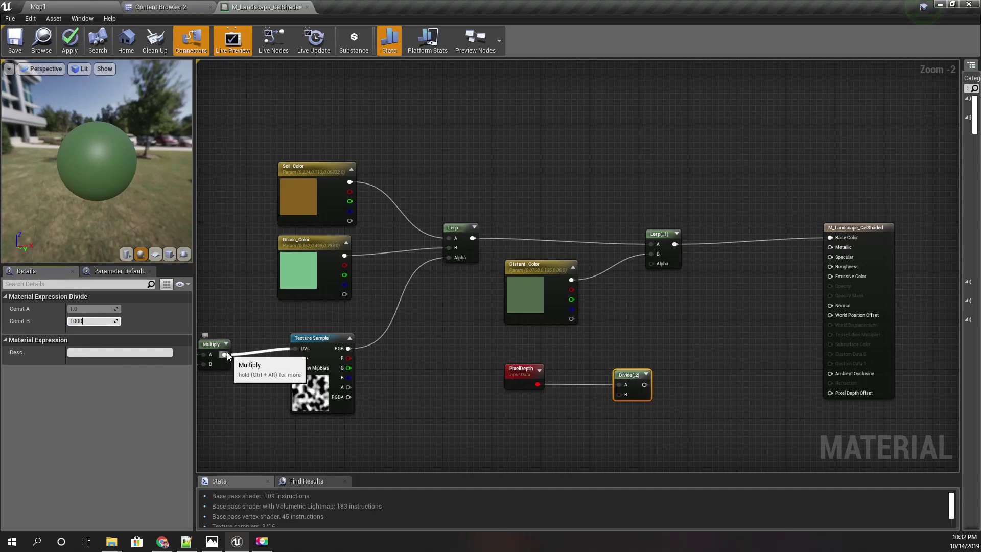
pyautogui.press('Return')
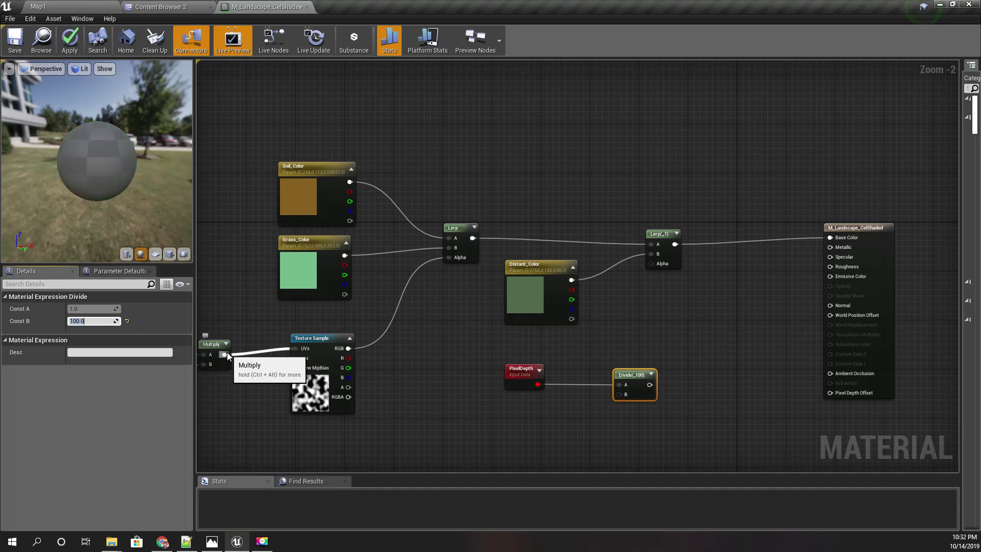
pyautogui.moveTo(650, 384); pyautogui.dragTo(661, 269)
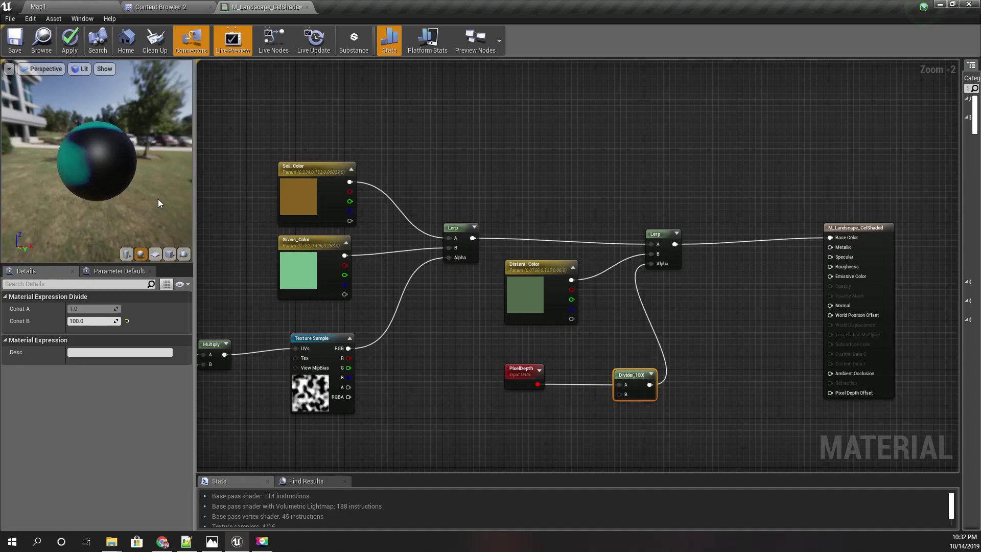
pyautogui.moveTo(95, 162)
pyautogui.mouseDown()
pyautogui.moveTo(123, 138)
pyautogui.moveTo(124, 123)
pyautogui.mouseUp()
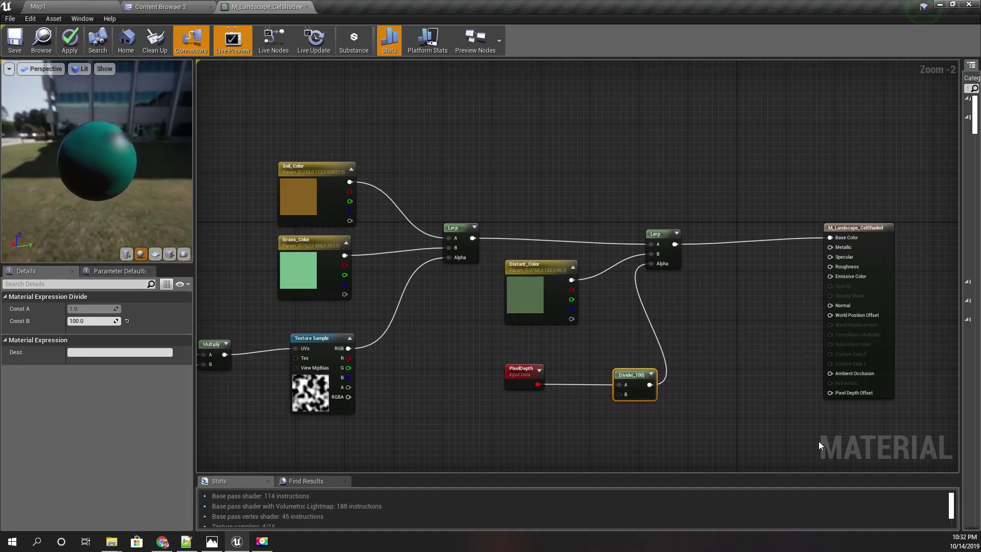
# Insert a Clamp node from the Divide output into the second Lerp's Alpha
pyautogui.moveTo(649, 384); pyautogui.dragTo(685, 376)
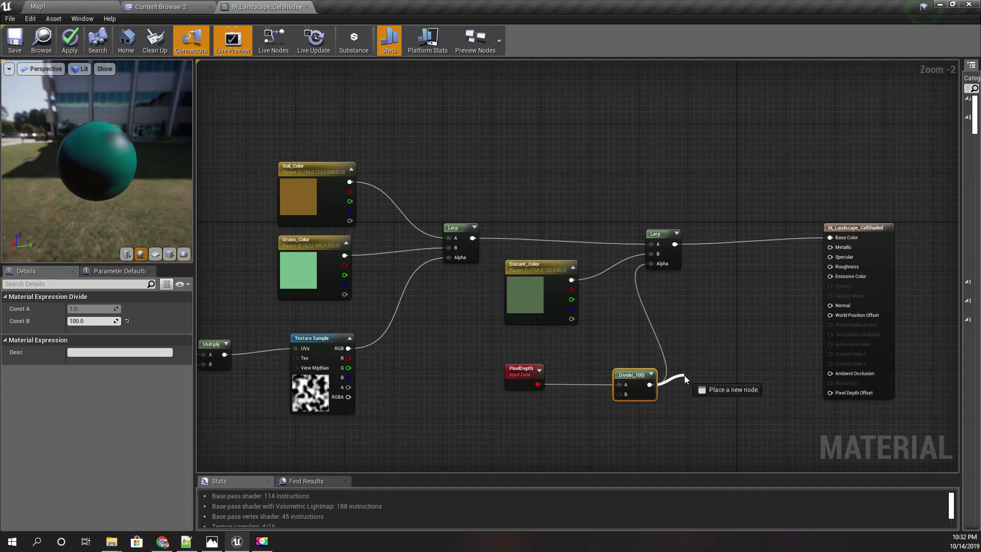
pyautogui.write('clamp')
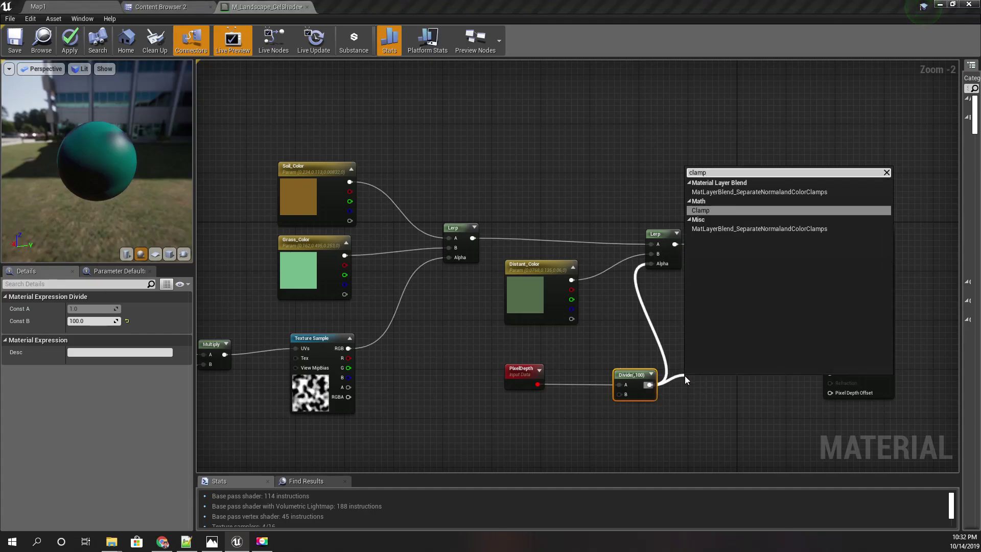
pyautogui.press('Return')
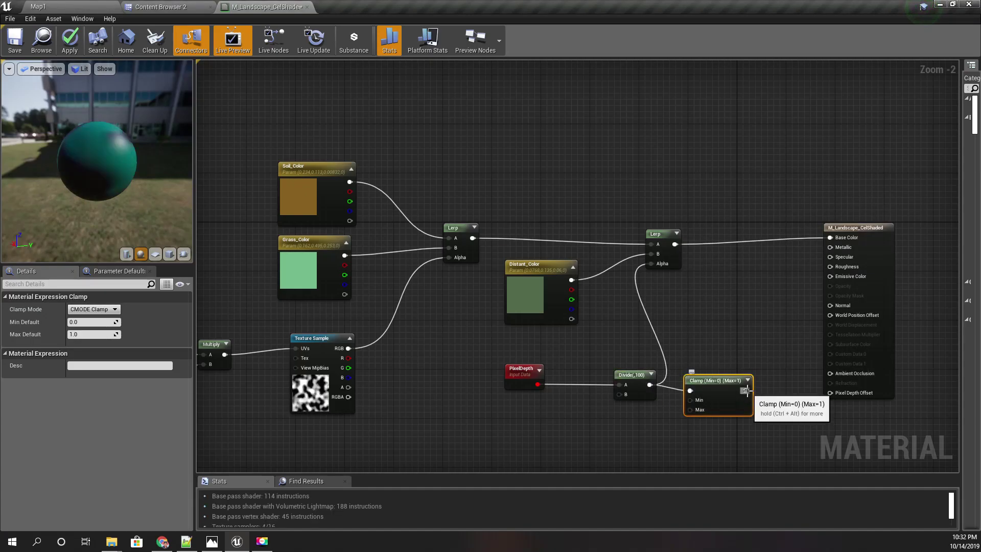
pyautogui.moveTo(746, 390); pyautogui.dragTo(652, 262)
pyautogui.moveTo(722, 385); pyautogui.dragTo(708, 355)
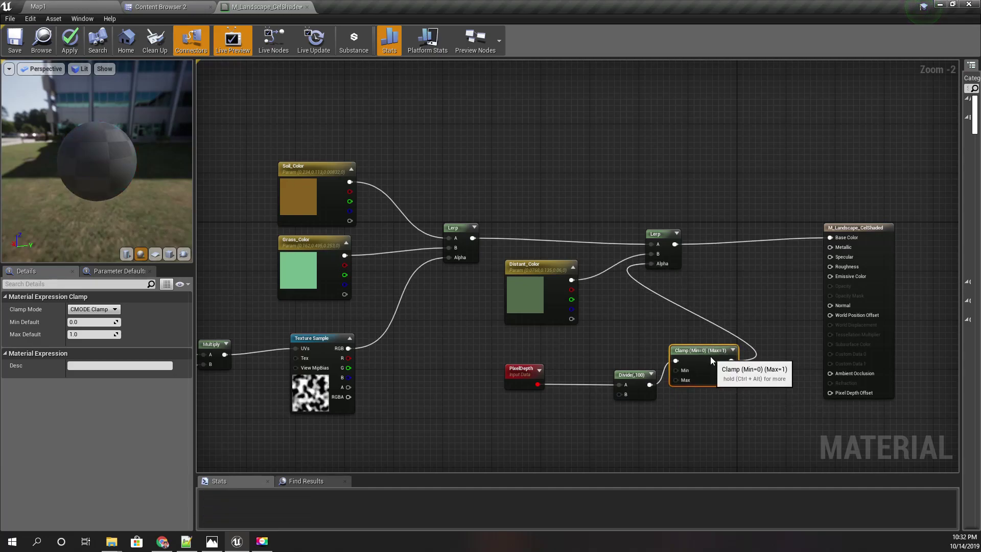
pyautogui.scroll(3, 81, 173)
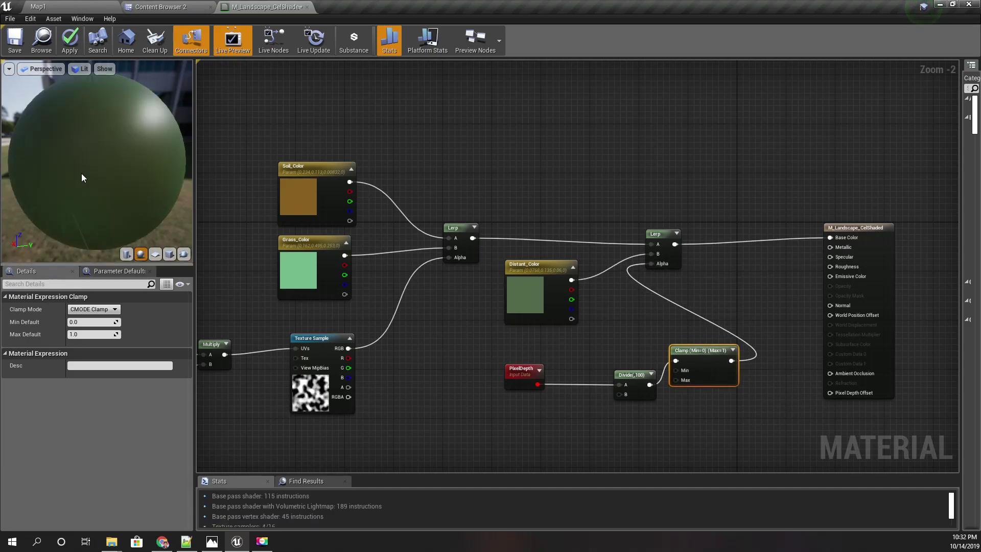
pyautogui.scroll(-3, 81, 172)
pyautogui.scroll(-3, 80, 173)
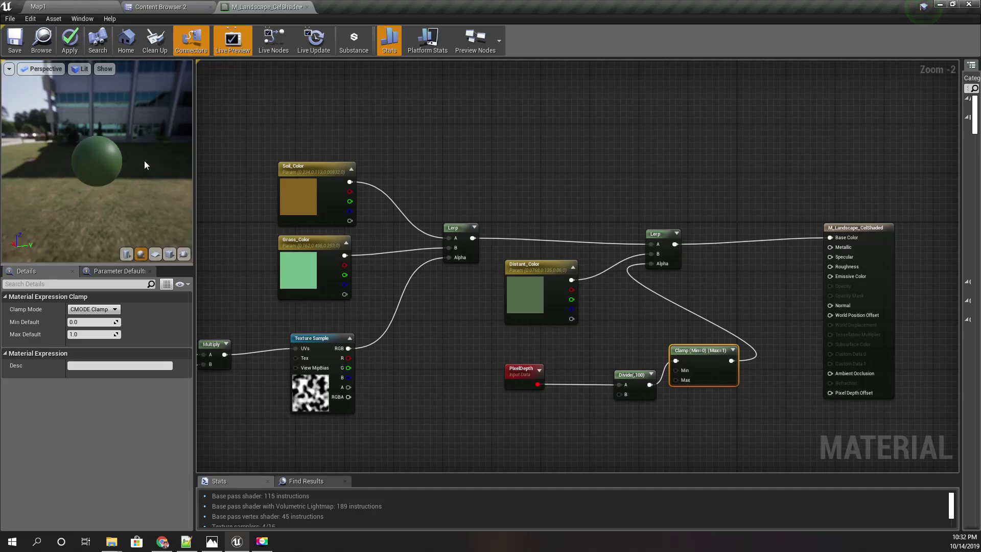
# Preview the material on a plane, orbit and zoom out, then box-select PixelDepth, Divide and Clamp
pyautogui.moveTo(195, 148); pyautogui.dragTo(237, 147)
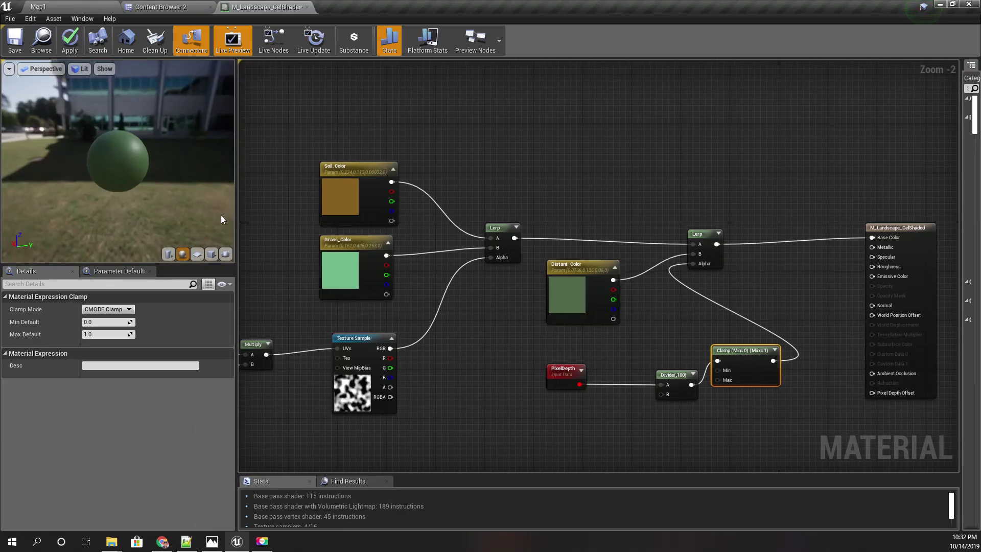
pyautogui.click(197, 255)
pyautogui.moveTo(116, 168); pyautogui.dragTo(176, 169)
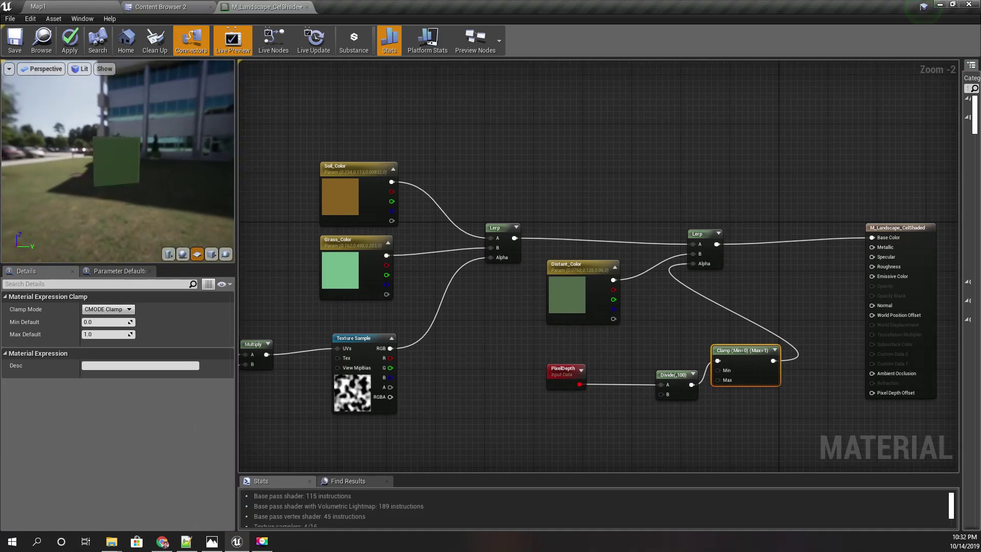
pyautogui.scroll(1, 117, 160)
pyautogui.scroll(4, 117, 160)
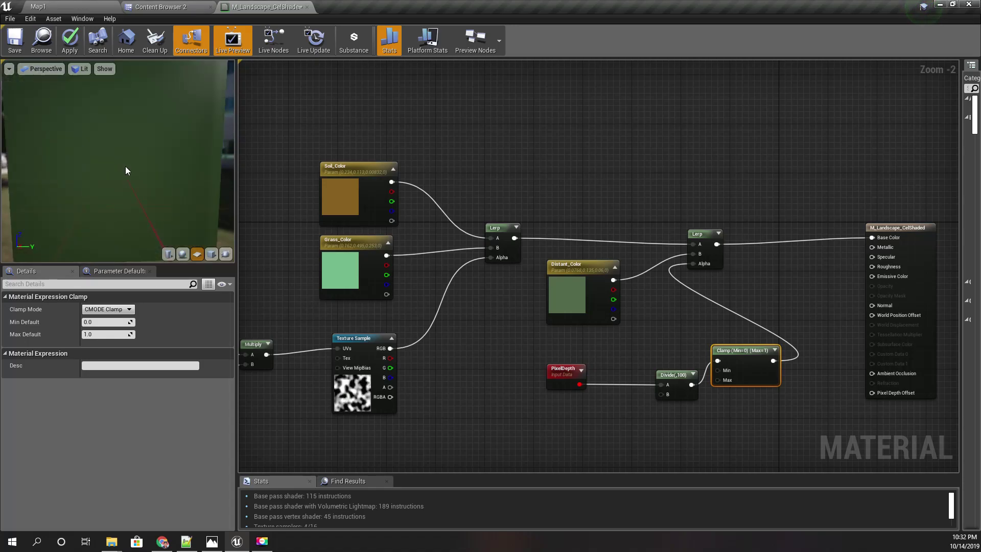
pyautogui.scroll(2, 125, 167)
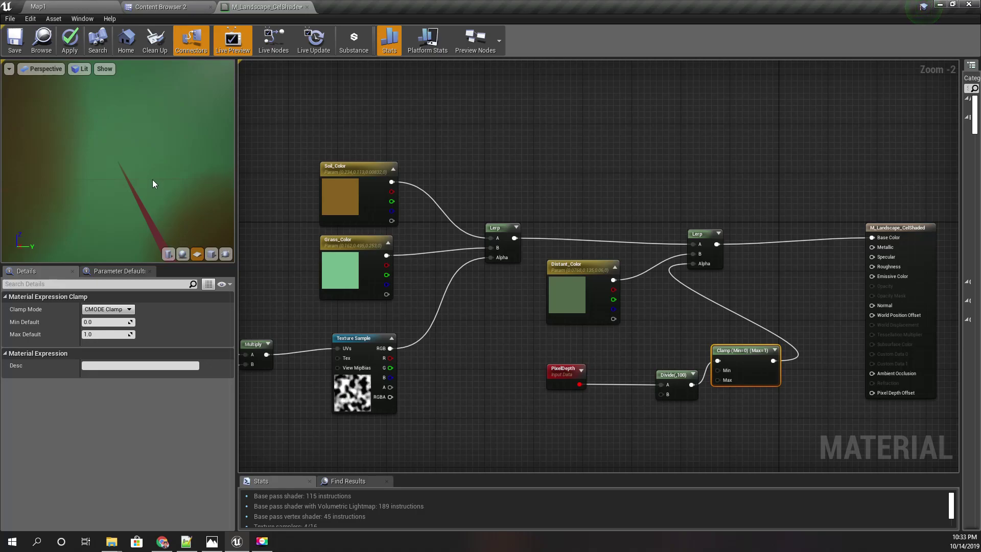
pyautogui.moveTo(160, 184); pyautogui.dragTo(177, 192)
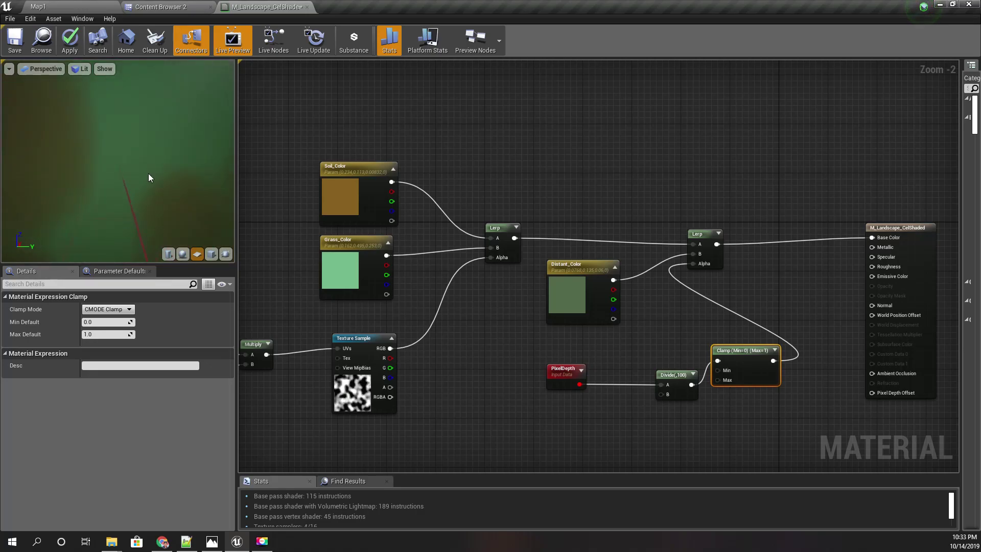
pyautogui.moveTo(176, 192); pyautogui.dragTo(177, 153)
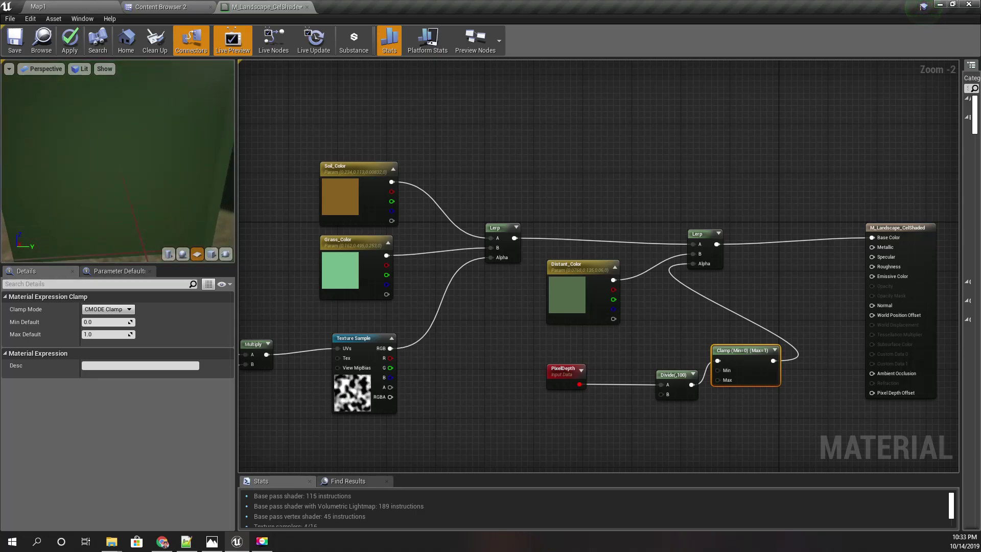
pyautogui.moveTo(119, 161)
pyautogui.mouseDown(button='right')
pyautogui.moveTo(118, 130)
pyautogui.moveTo(119, 177)
pyautogui.moveTo(119, 145)
pyautogui.mouseUp(button='right')
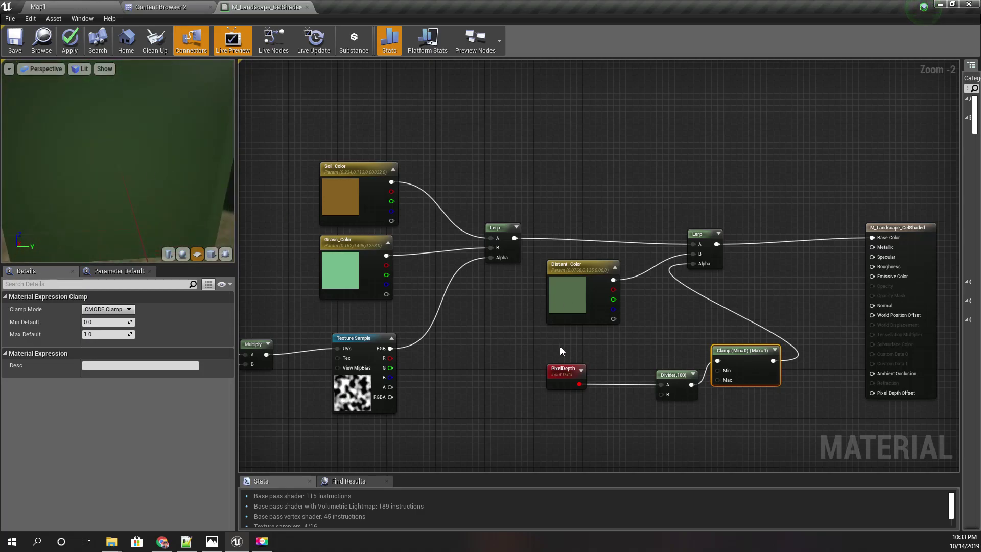
pyautogui.moveTo(561, 352); pyautogui.dragTo(752, 421)
# Line up PixelDepth, Divide and Clamp in one tidy row, then select Divide
pyautogui.moveTo(756, 366); pyautogui.dragTo(683, 365)
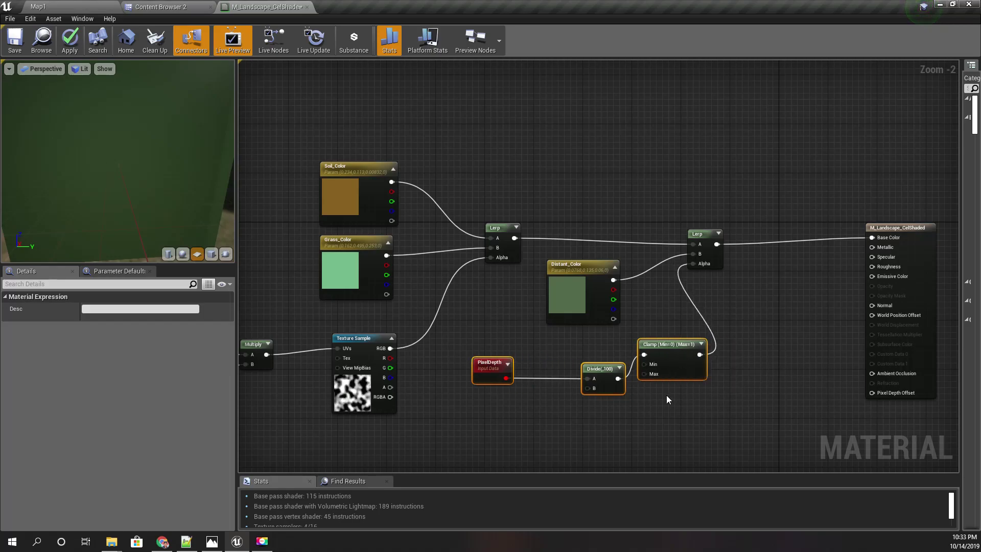
pyautogui.moveTo(668, 400); pyautogui.dragTo(715, 380, button='right')
pyautogui.click(597, 385)
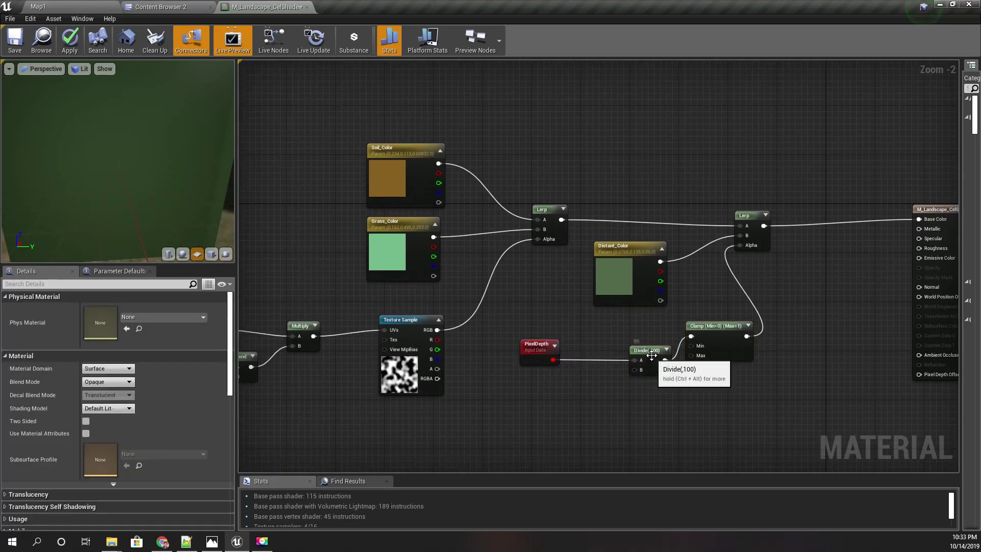
pyautogui.moveTo(650, 355); pyautogui.dragTo(626, 349)
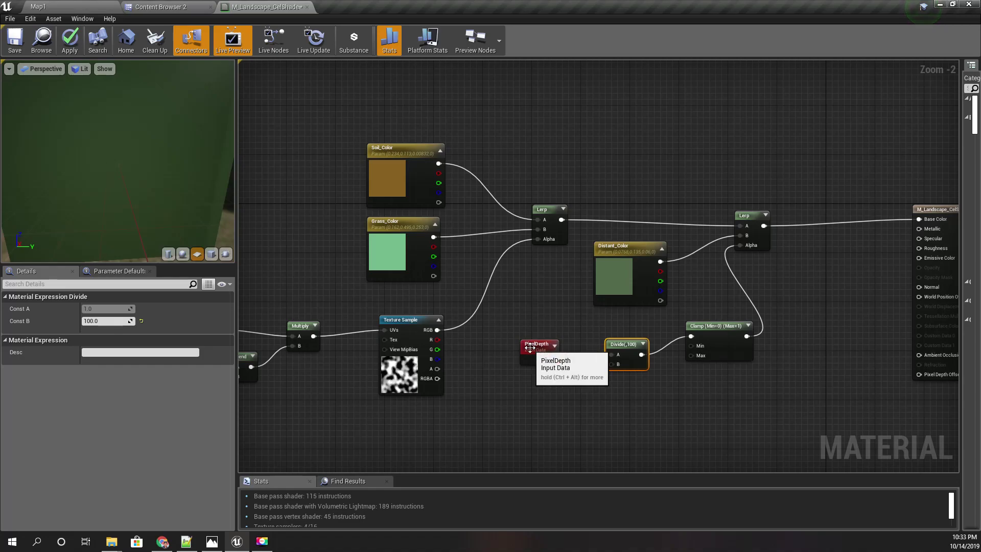
pyautogui.moveTo(530, 347); pyautogui.dragTo(546, 340)
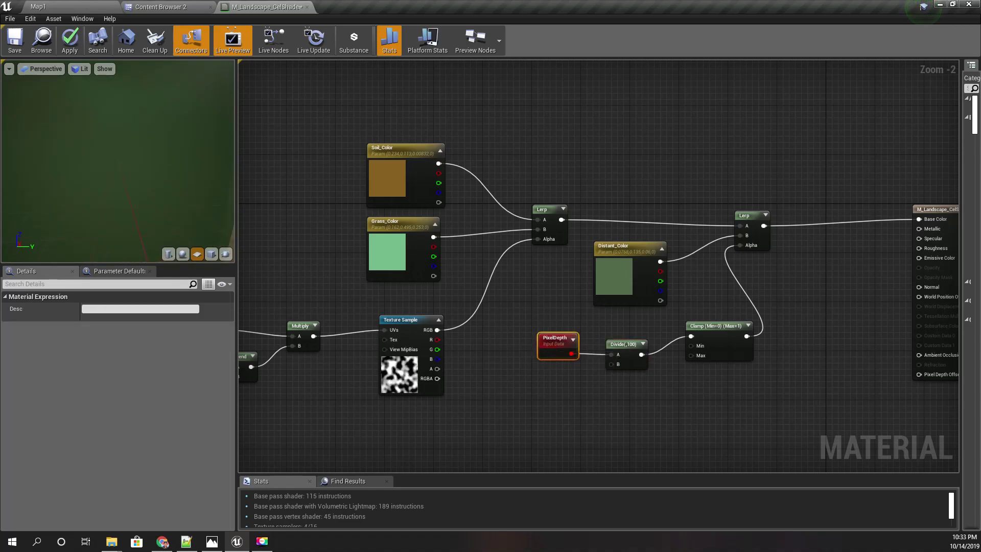
pyautogui.click(621, 362)
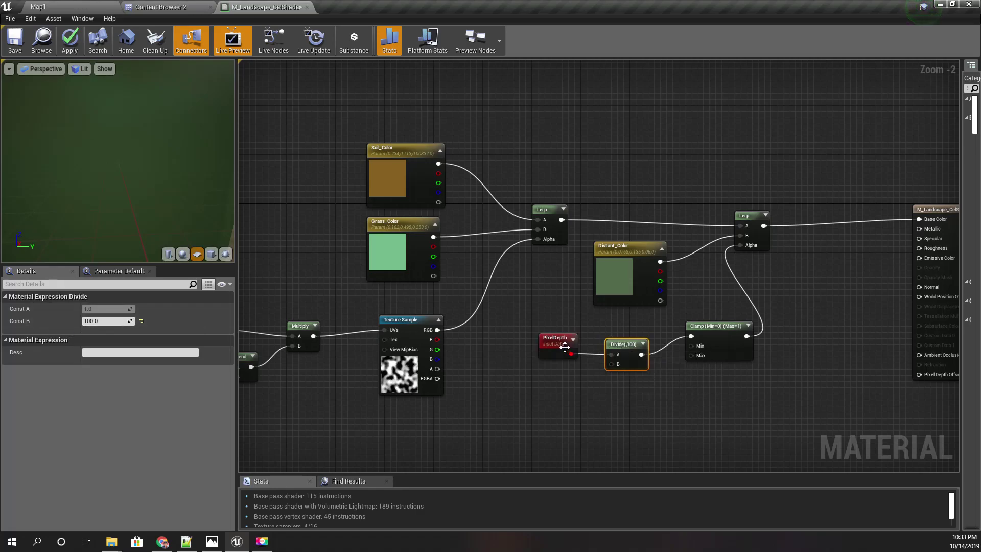
# Promote Divide's B pin to a scalar parameter 'Color Blend Distance' placed below Divide
pyautogui.rightClick(618, 361)
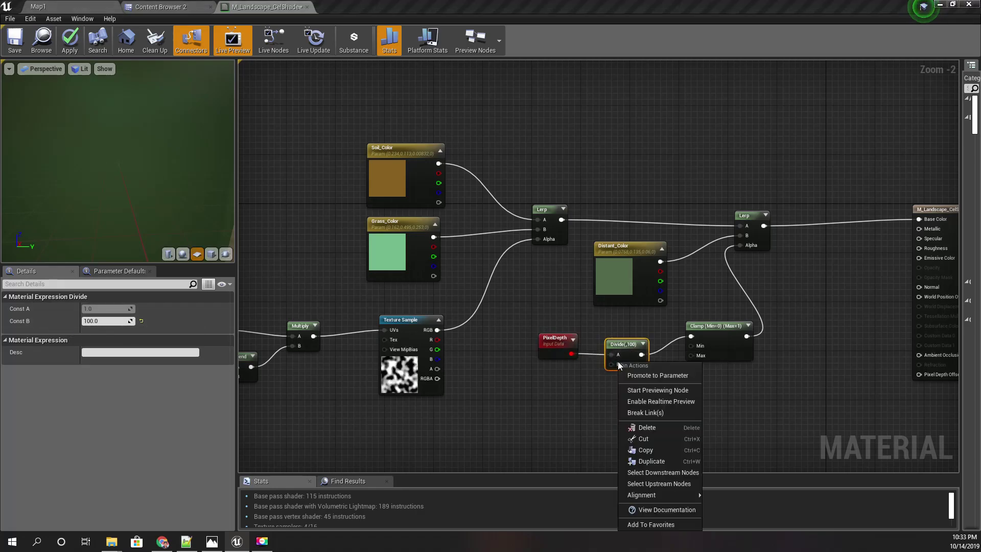
pyautogui.click(653, 374)
pyautogui.write('Dist')
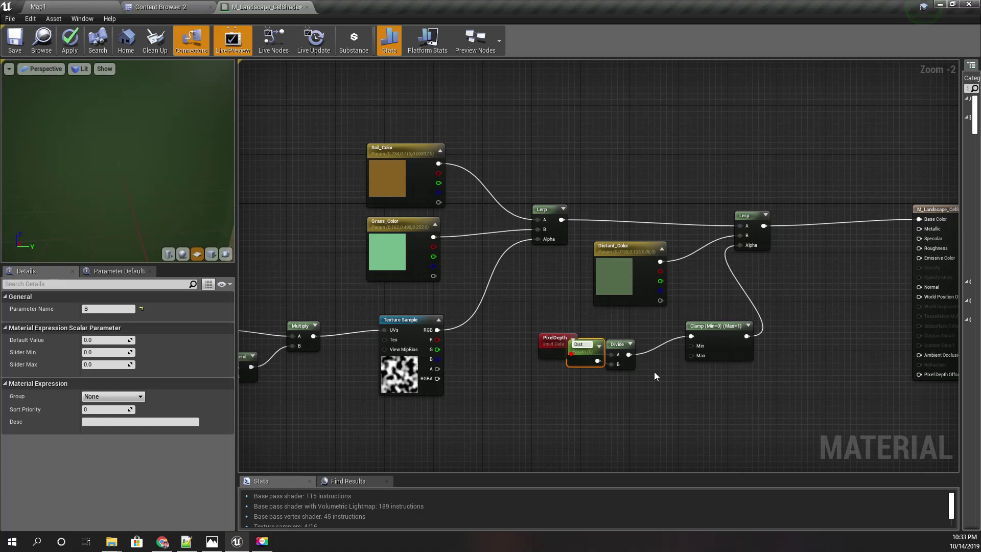
pyautogui.press('BackSpace')
pyautogui.press('BackSpace')
pyautogui.press('BackSpace')
pyautogui.write('end Distanc')
pyautogui.write('e')
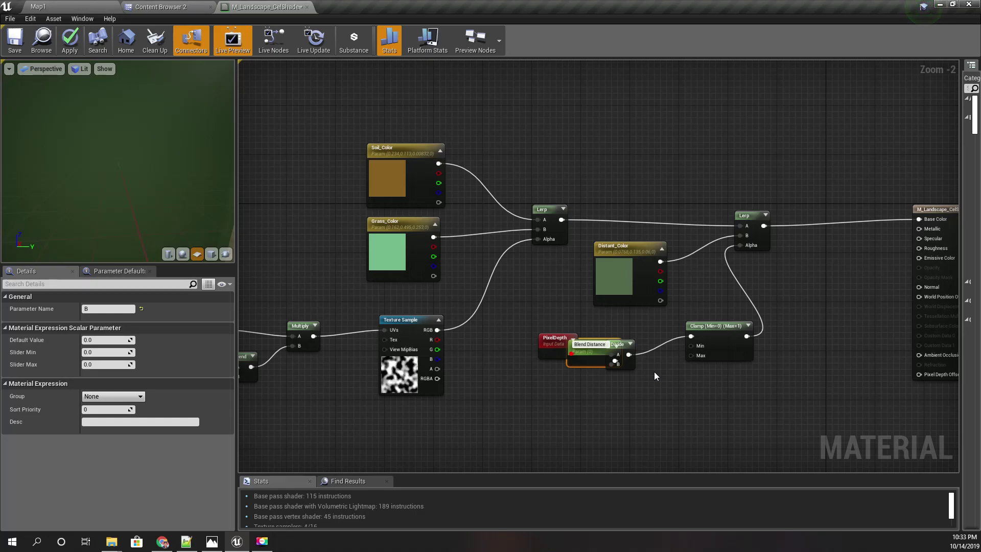
pyautogui.write('C')
pyautogui.write('olor')
pyautogui.press('Return')
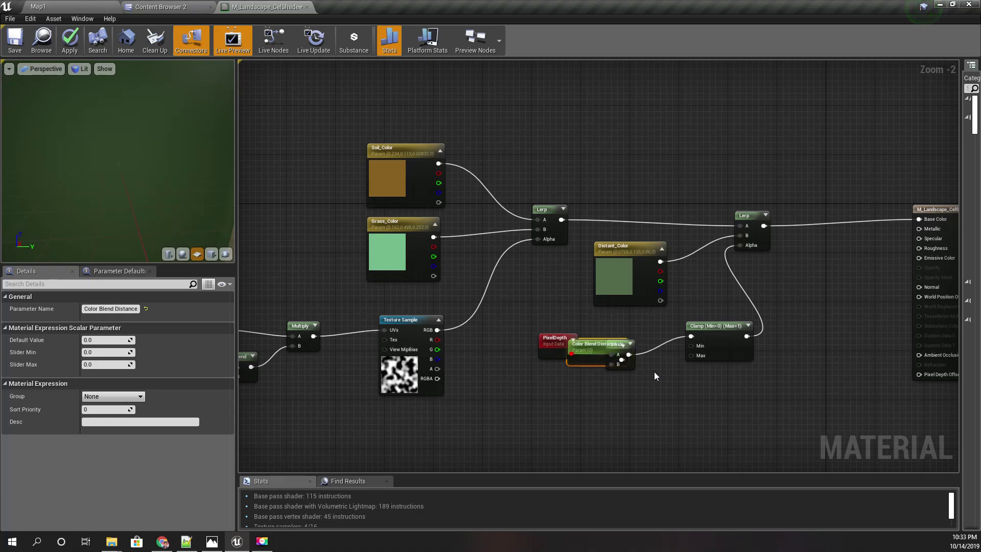
pyautogui.moveTo(595, 360); pyautogui.dragTo(562, 381)
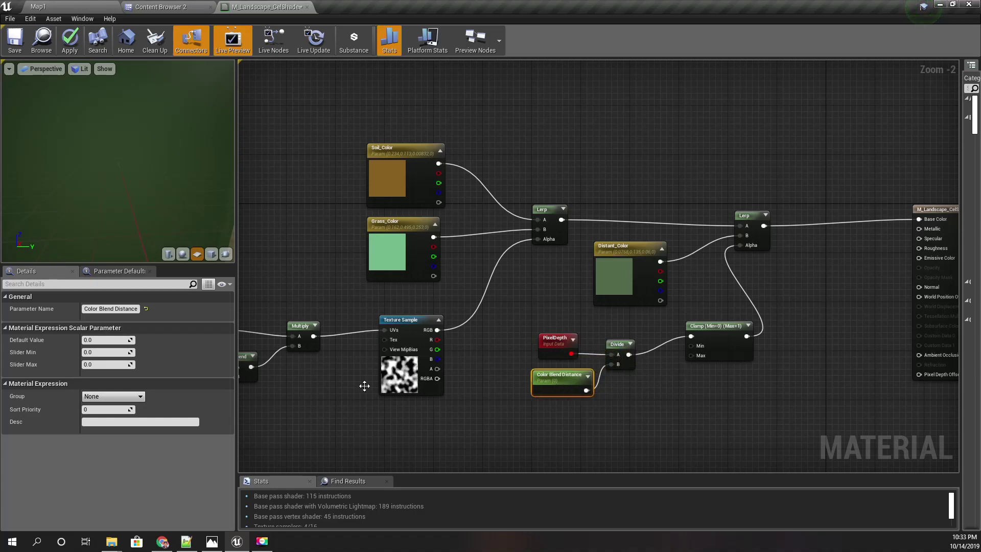
# Set Color Blend Distance's default value to 5000 and apply the material changes
pyautogui.click(106, 340)
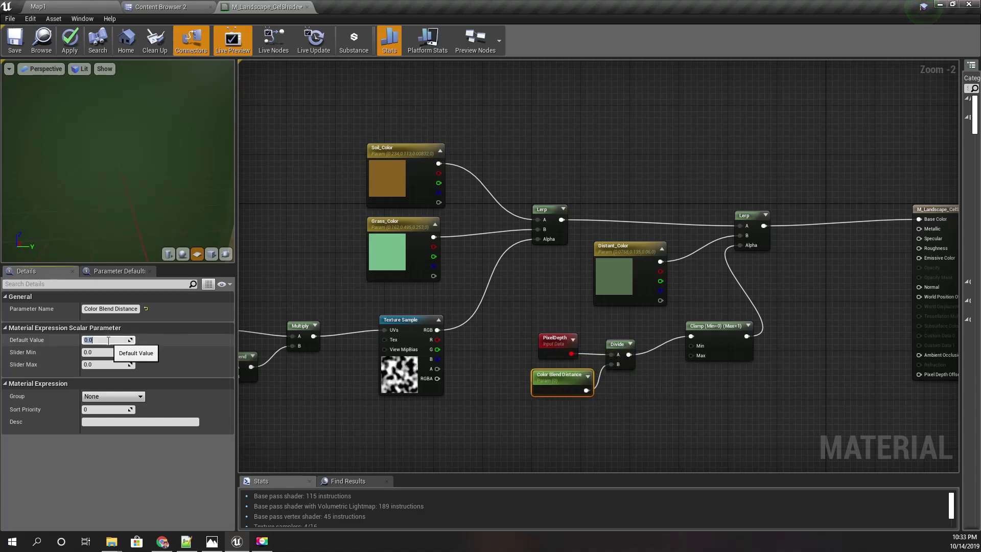
pyautogui.write('500')
pyautogui.press('Return')
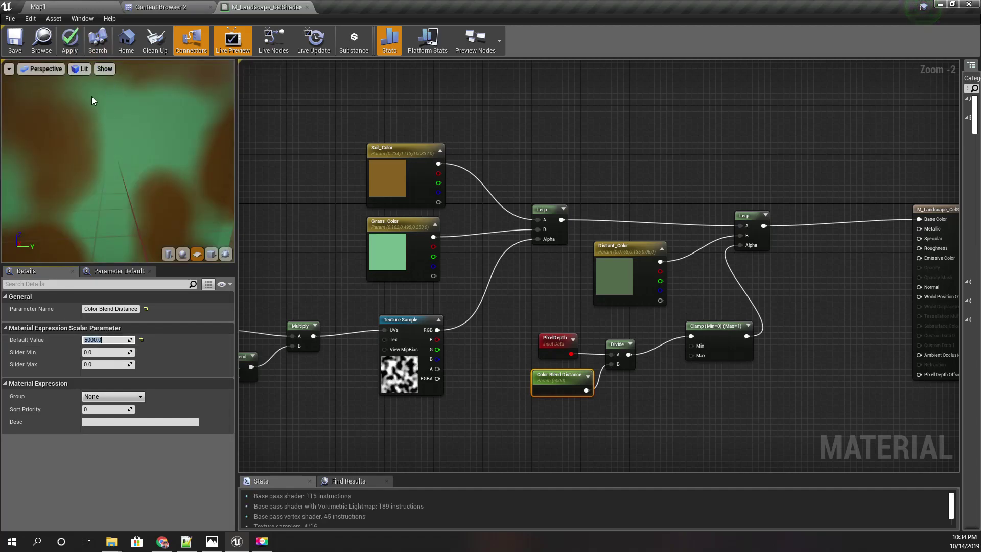
pyautogui.click(69, 38)
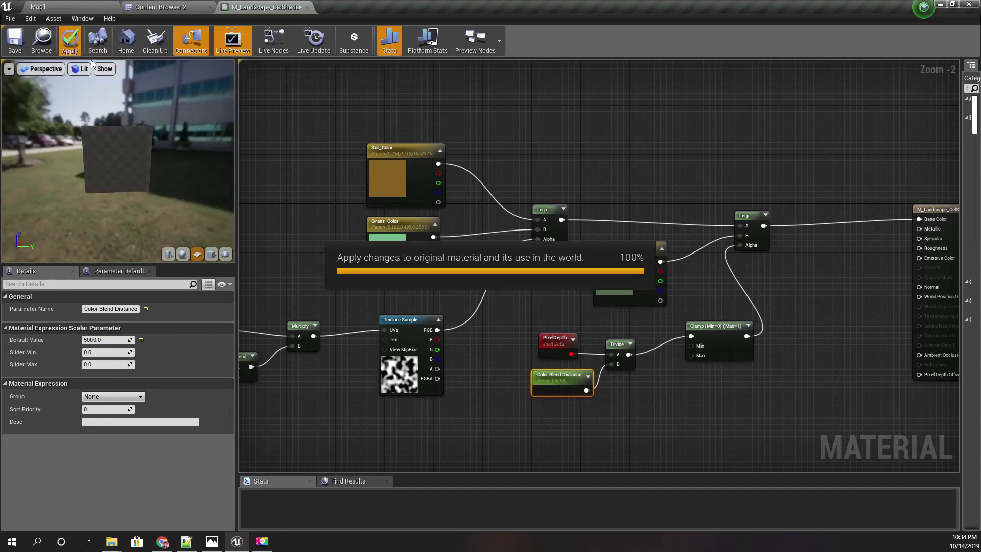
# Return to Map1 and fly the camera over the recoloured brown-and-green landscape
pyautogui.click(86, 8)
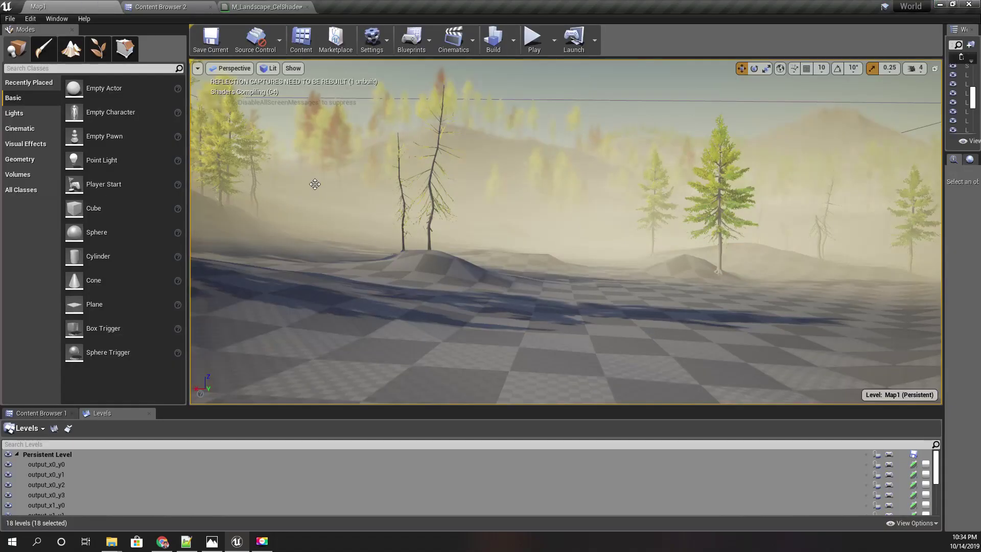
pyautogui.press('Right')
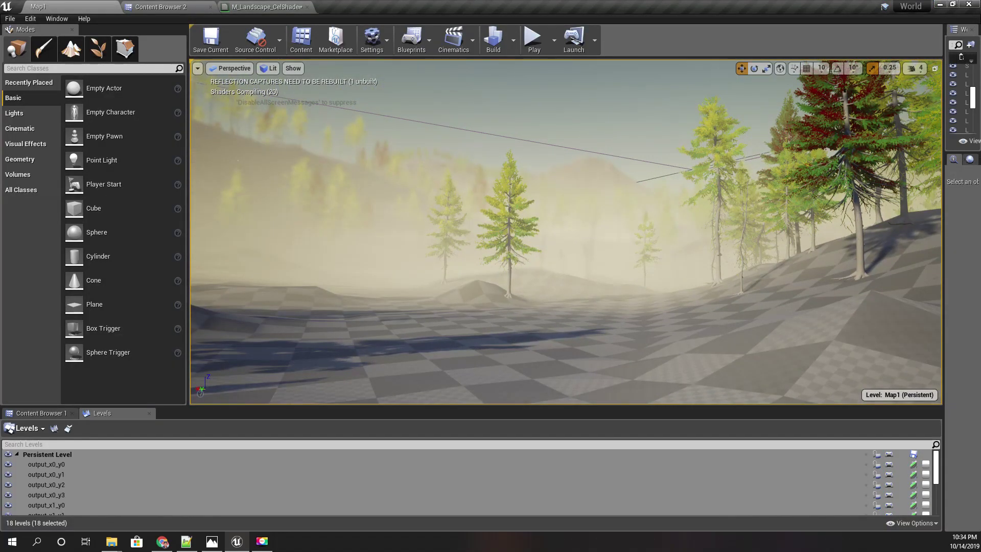
pyautogui.moveTo(568, 231); pyautogui.dragTo(690, 230, button='right')
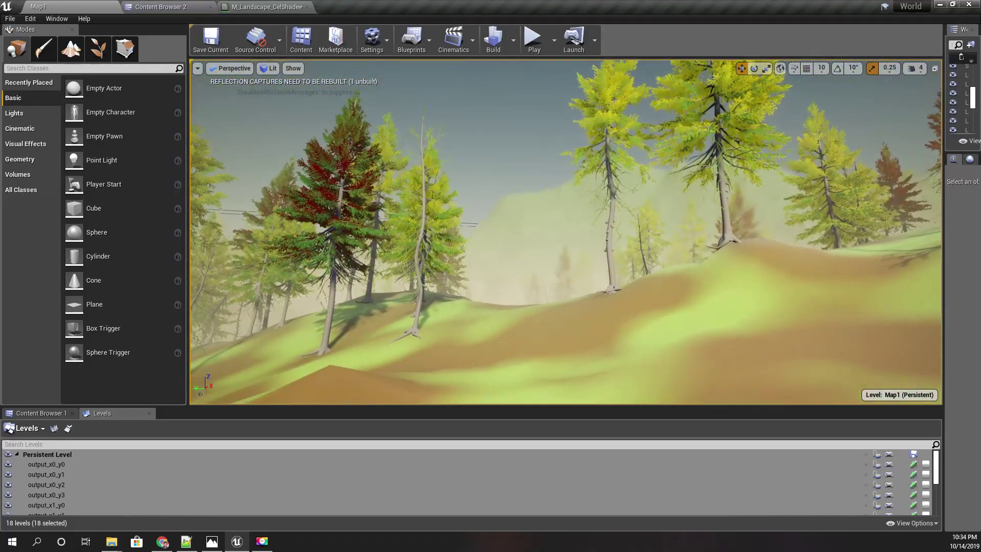
pyautogui.moveTo(244, 236); pyautogui.dragTo(245, 235, button='right')
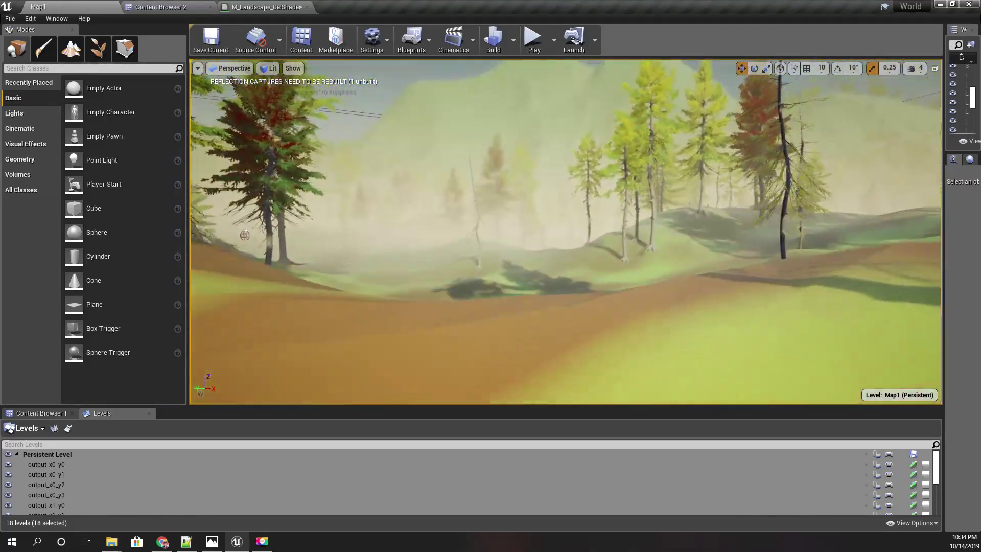
# Make the viewport full-screen with F11 and fly the camera through the forest
pyautogui.press('F11')
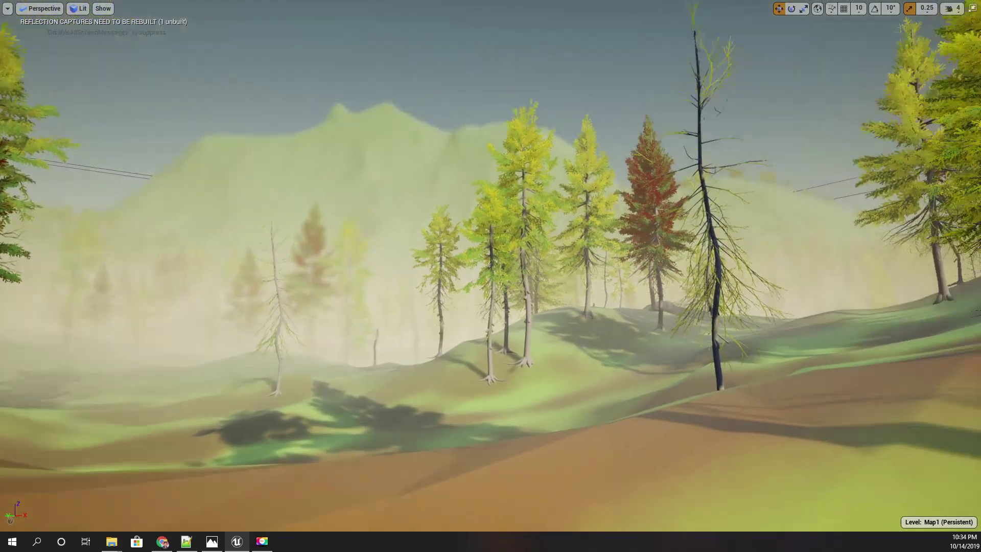
pyautogui.moveTo(491, 276); pyautogui.dragTo(322, 276, button='right')
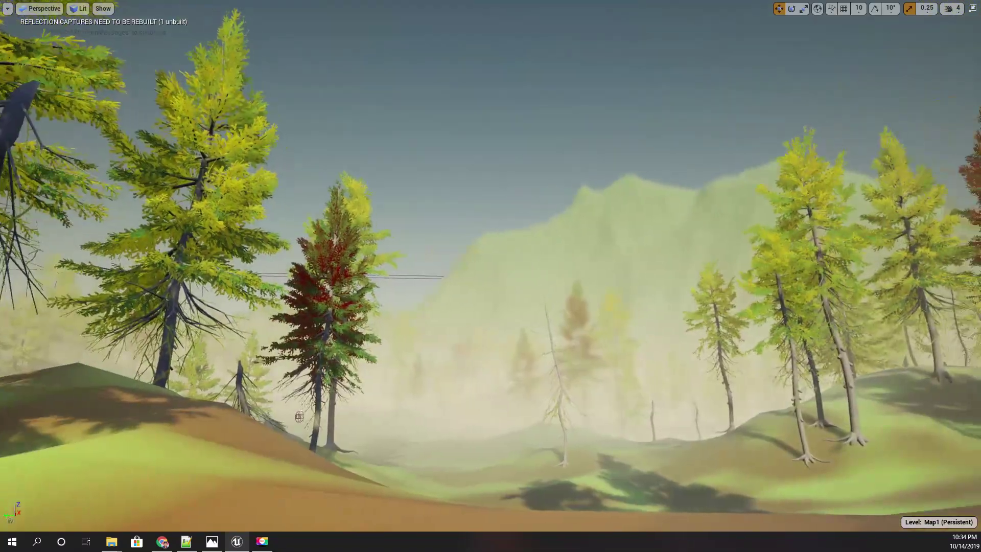
pyautogui.moveTo(523, 193); pyautogui.dragTo(523, 193, button='right')
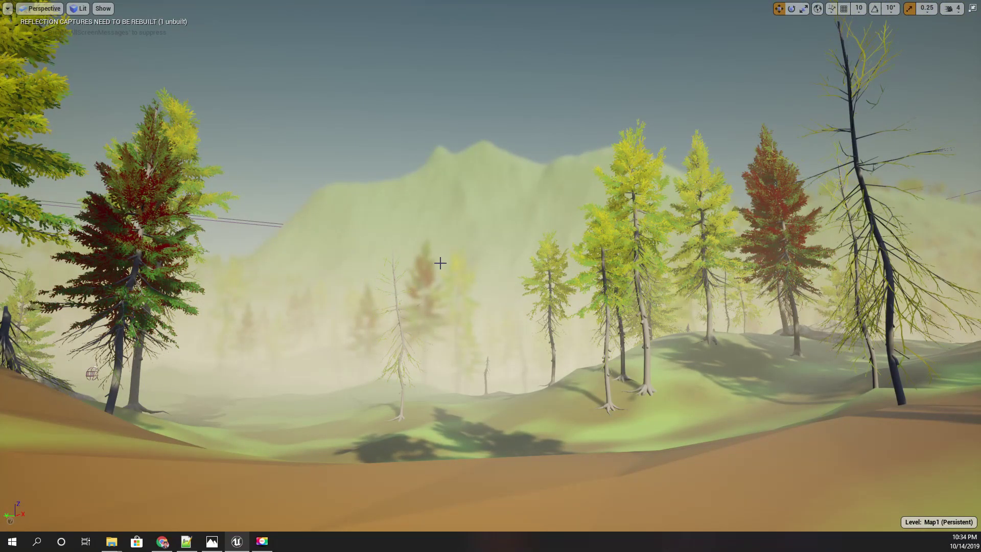
pyautogui.moveTo(523, 192); pyautogui.dragTo(524, 192, button='right')
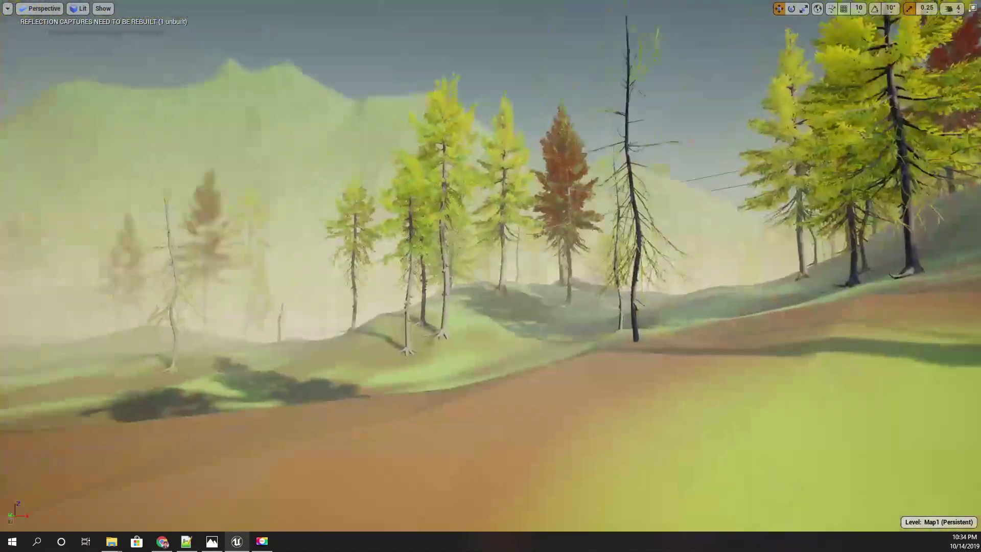
pyautogui.moveTo(150, 214); pyautogui.dragTo(149, 214, button='right')
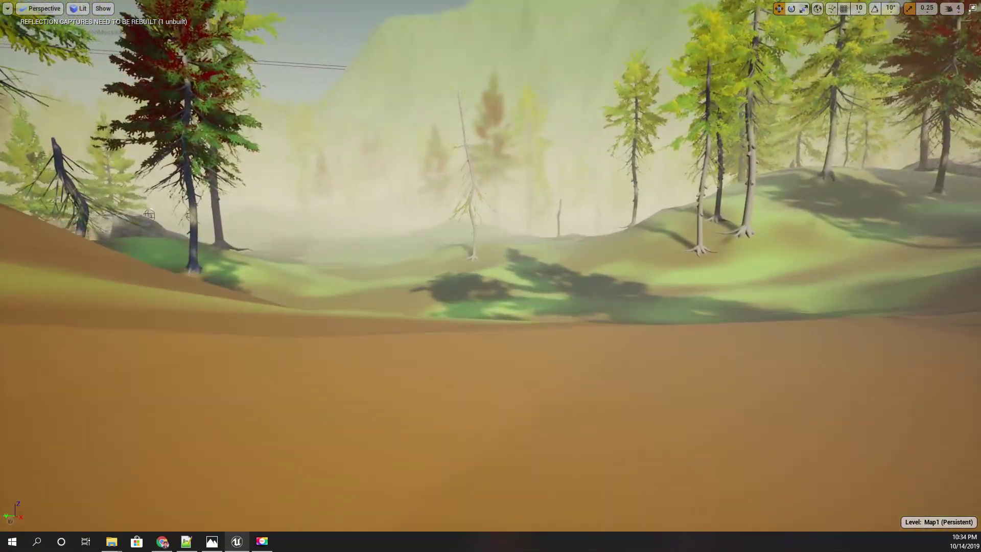
pyautogui.moveTo(490, 276); pyautogui.dragTo(767, 330, button='right')
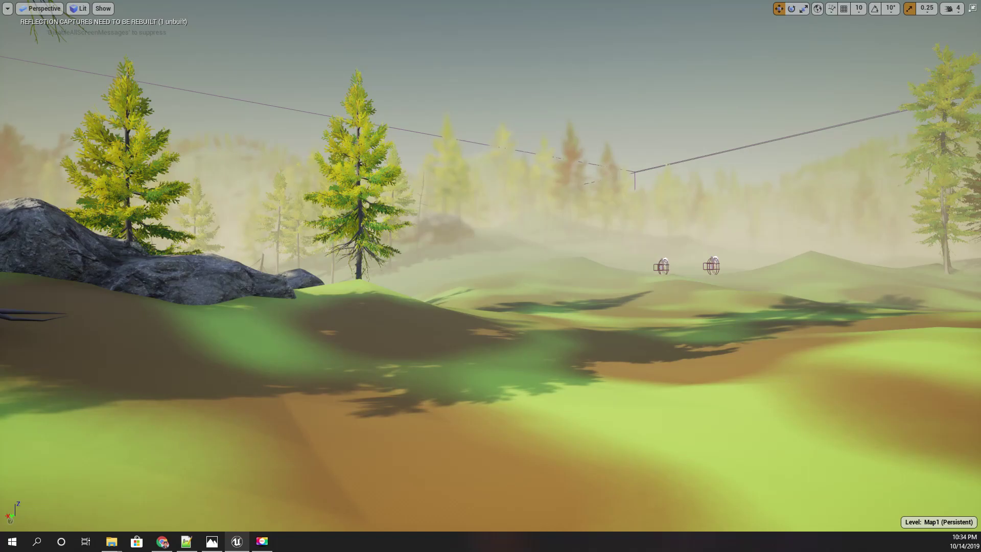
# Fly toward the horizon to see the distant hills blend into uniform green
pyautogui.moveTo(376, 248); pyautogui.dragTo(376, 250, button='right')
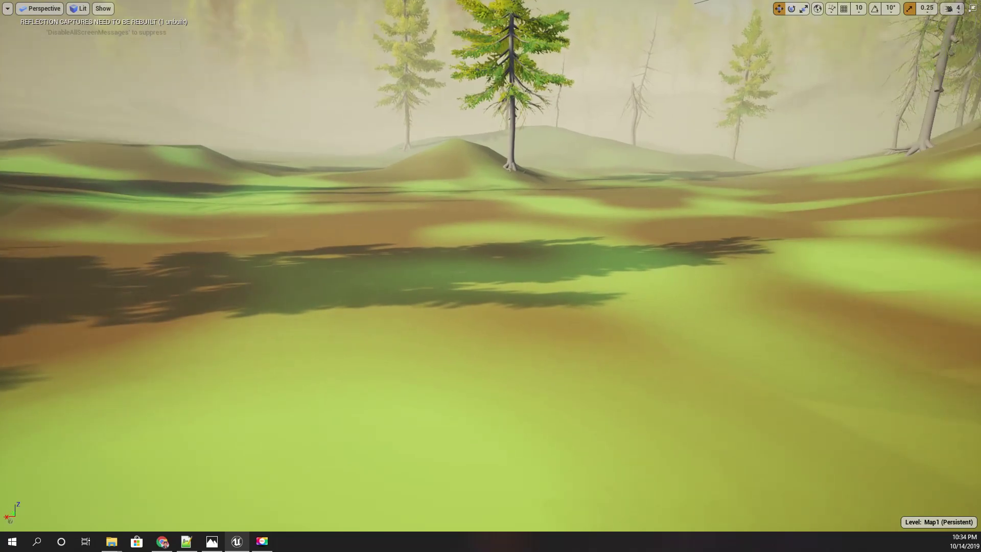
pyautogui.moveTo(445, 266); pyautogui.dragTo(445, 267, button='right')
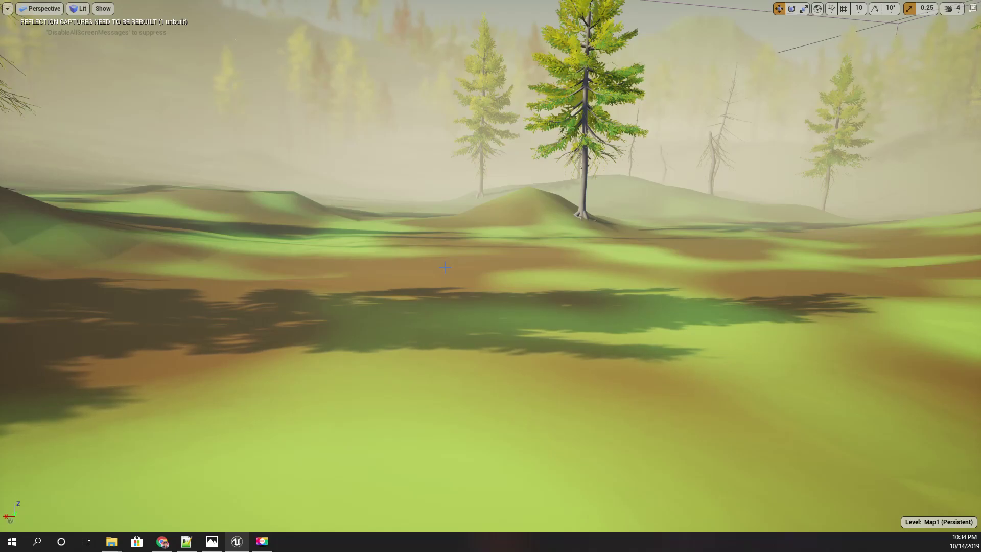
pyautogui.moveTo(601, 277); pyautogui.dragTo(601, 277, button='right')
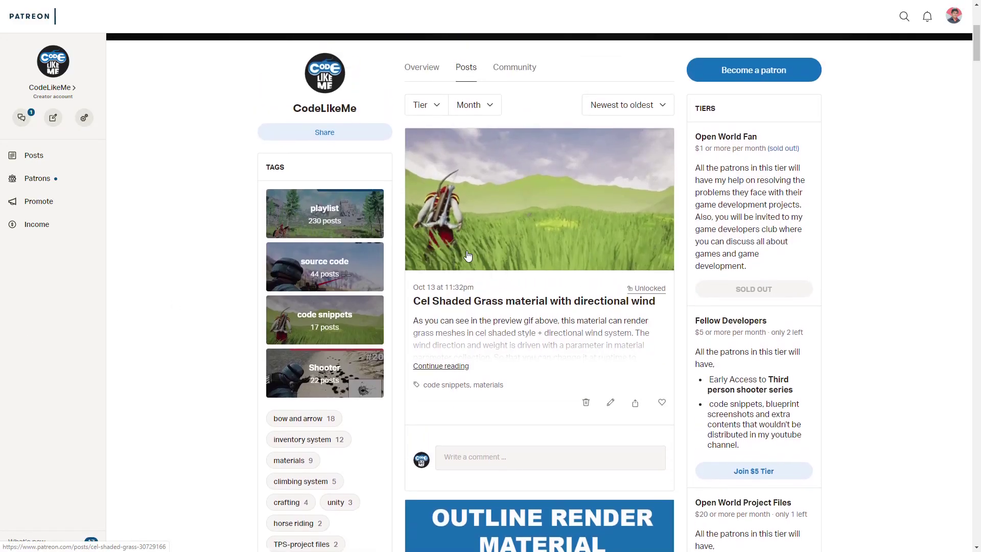
pyautogui.scroll(-1, 466, 250)
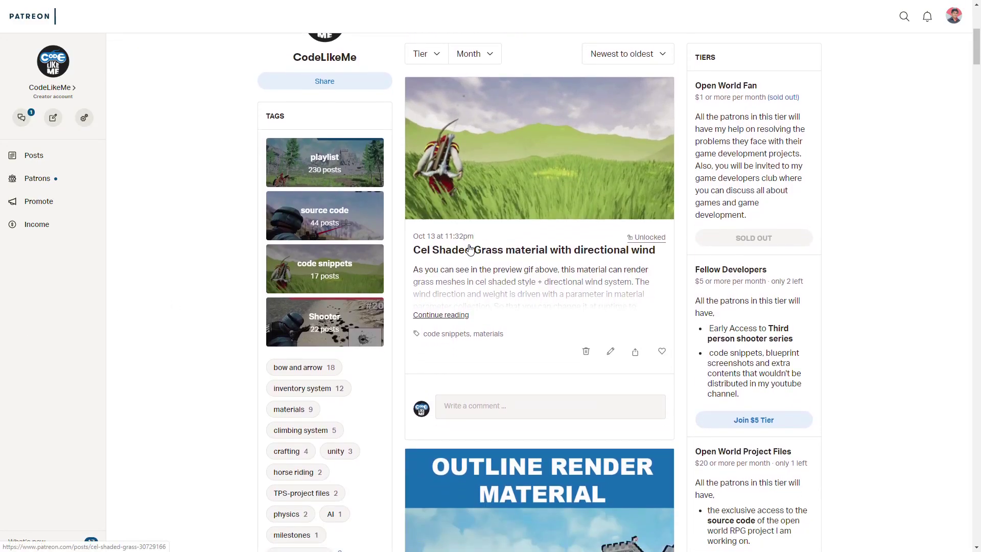
pyautogui.scroll(-1, 471, 246)
pyautogui.scroll(-1, 471, 246)
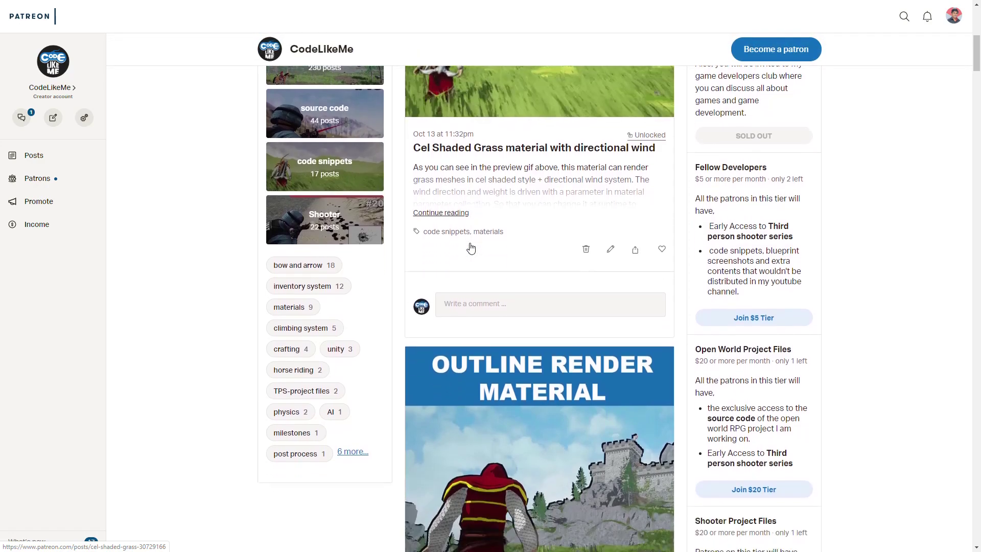
pyautogui.scroll(-2, 471, 246)
pyautogui.scroll(2, 470, 241)
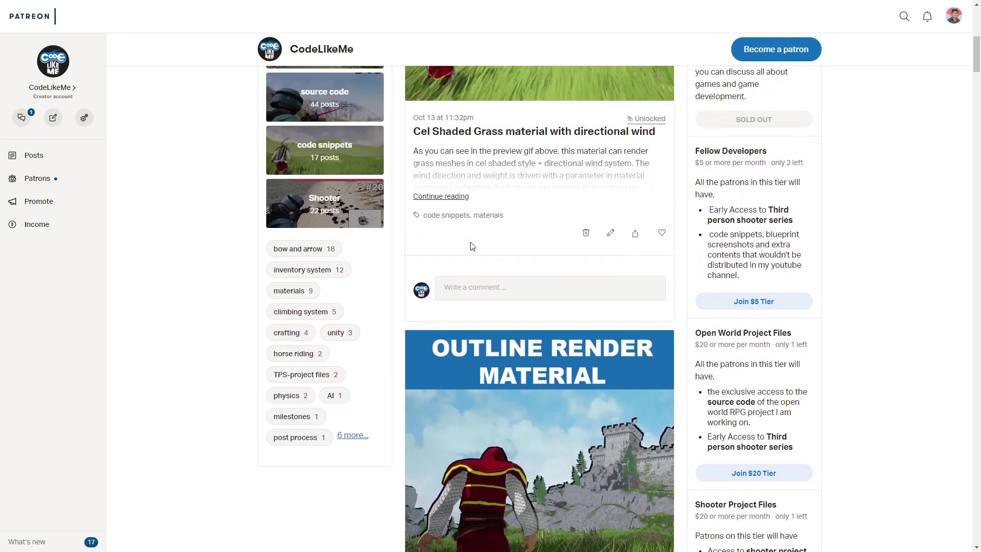
pyautogui.scroll(1, 470, 242)
pyautogui.scroll(2, 472, 245)
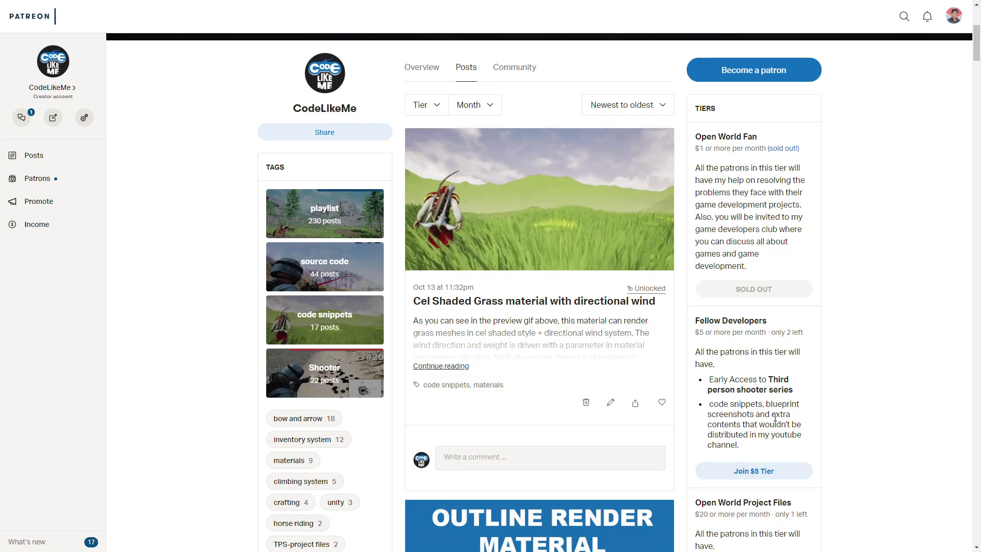
pyautogui.scroll(-1, 729, 402)
pyautogui.scroll(-1, 728, 403)
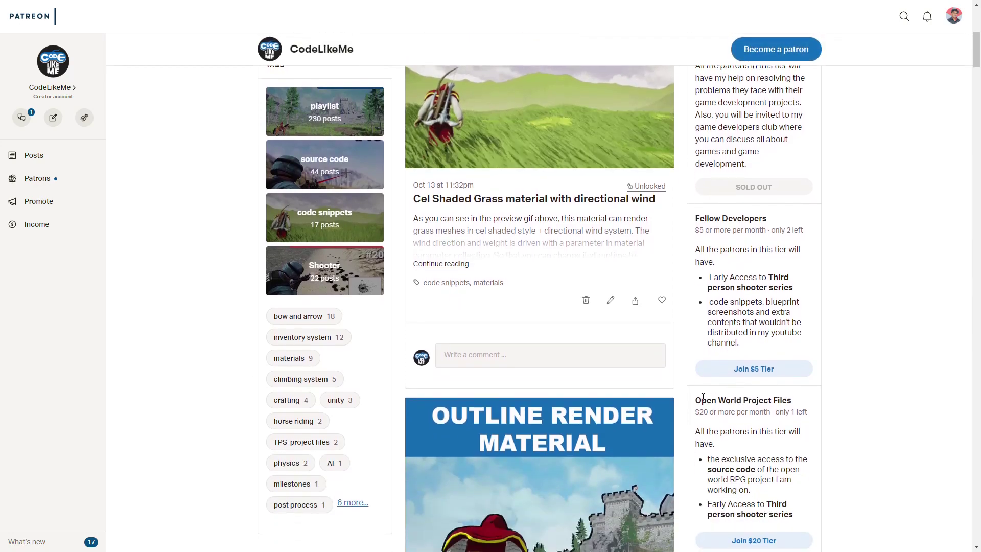